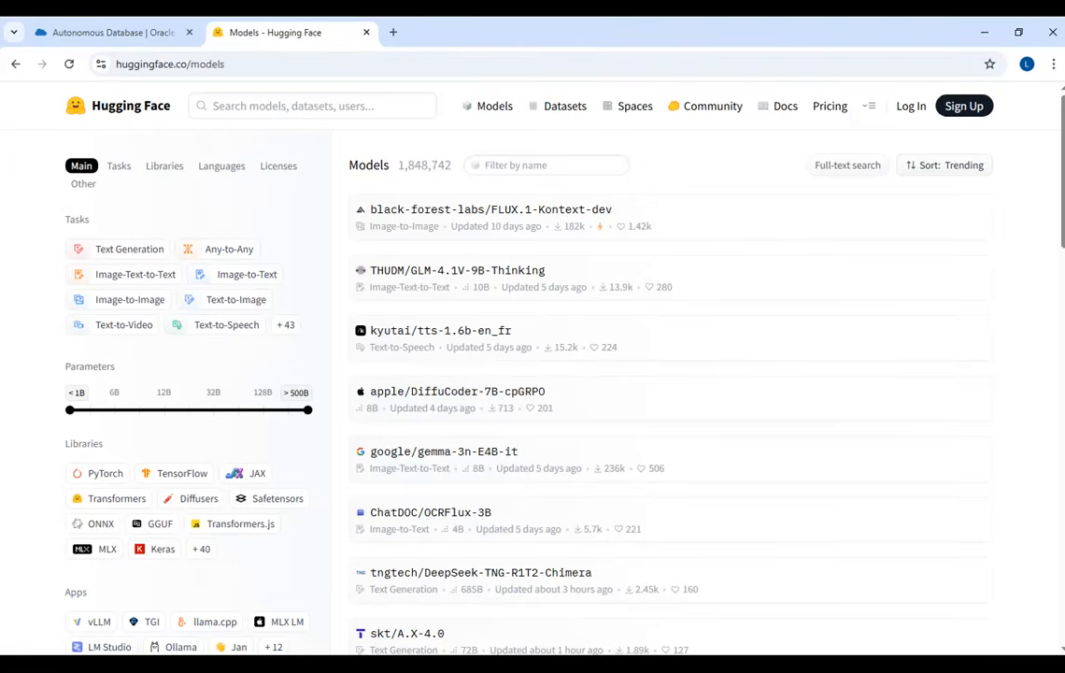
- Switch to the Oracle Cloud console and open the Object Storage buckets page
left_click(112, 32)
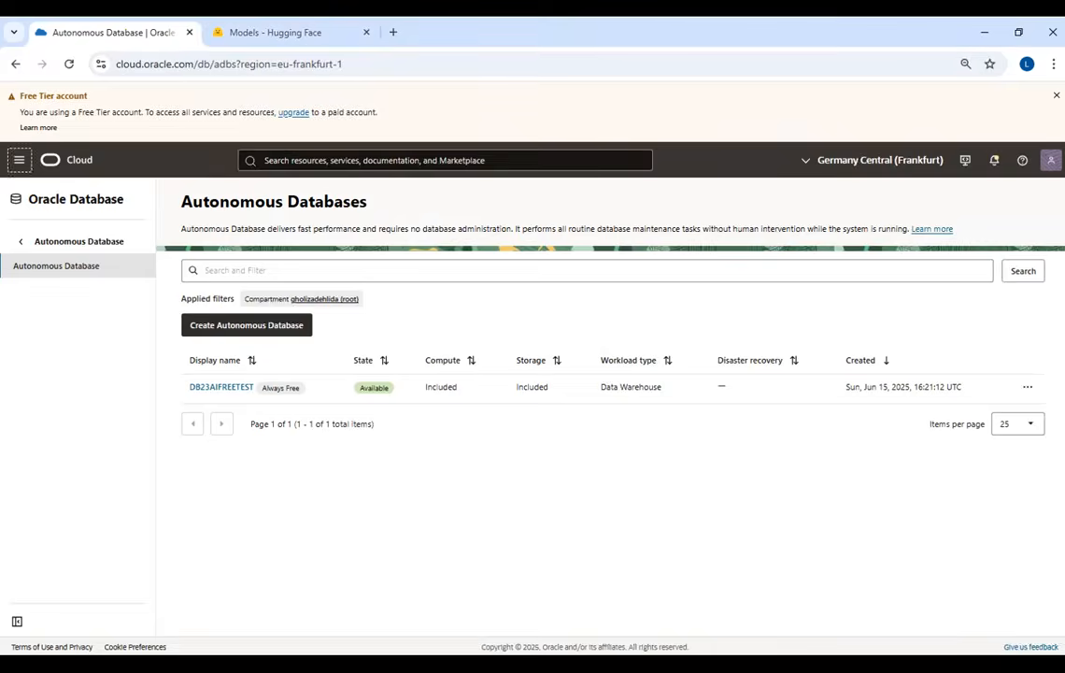
left_click(18, 159)
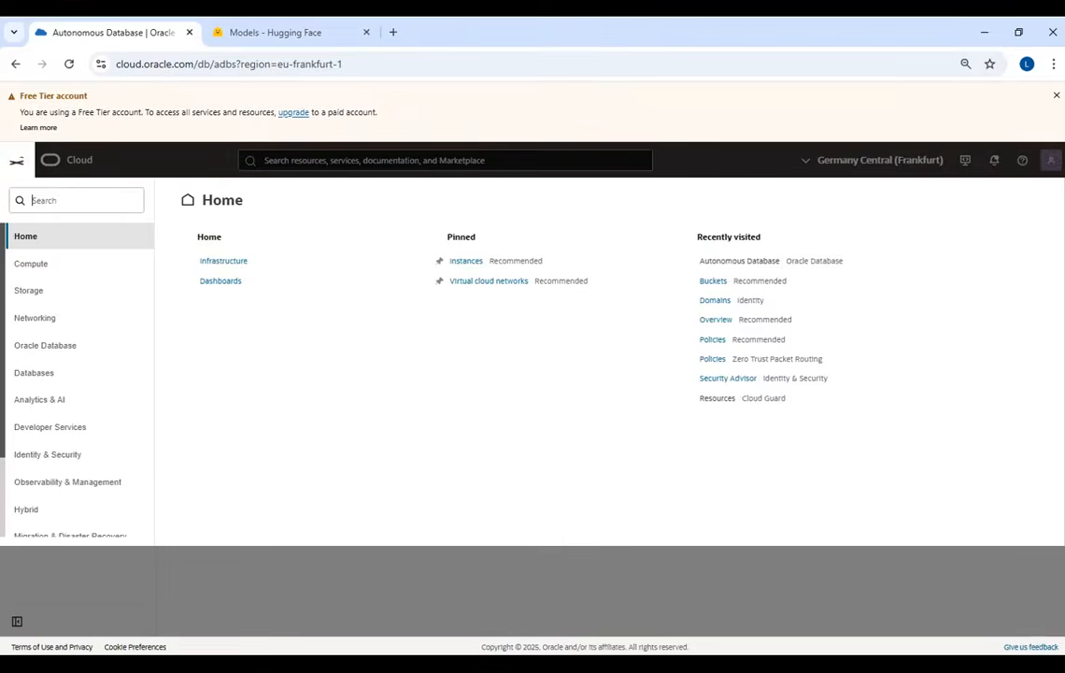
left_click(29, 291)
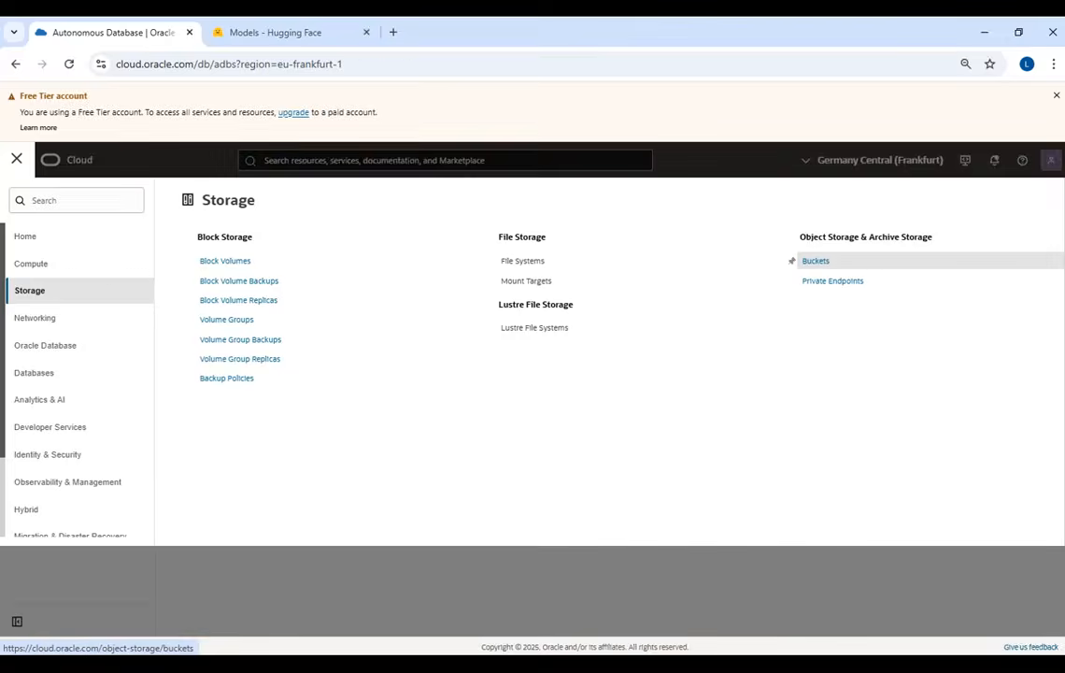
left_click(815, 261)
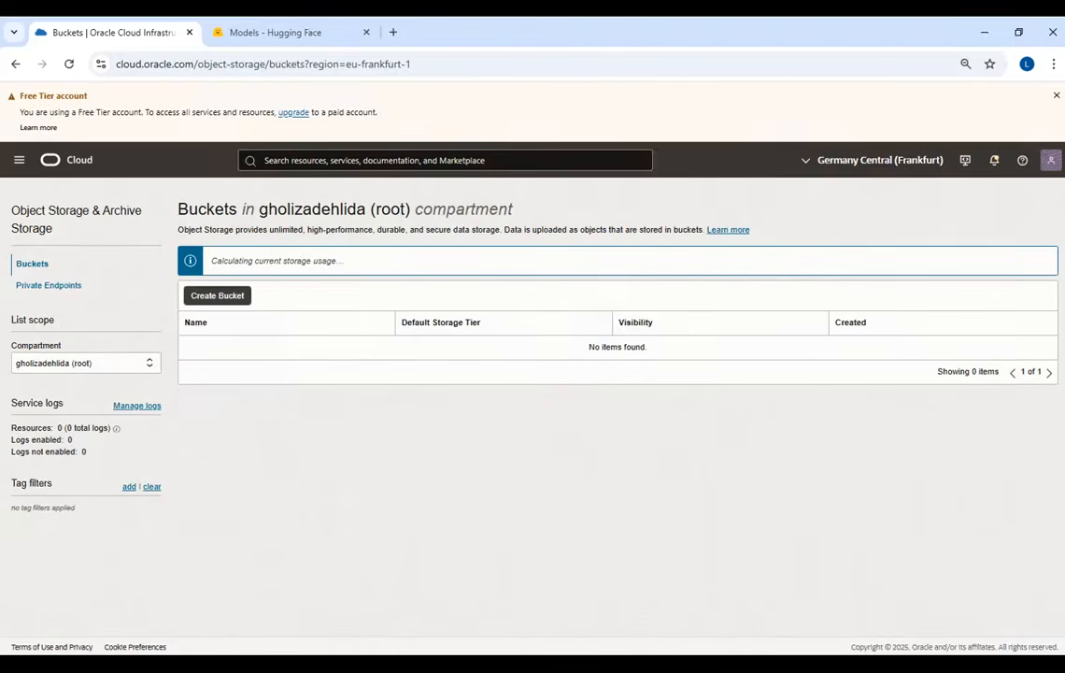
- Create a bucket named onnx_model_bucket with the Standard storage tier and Oracle-managed encryption keys
left_click(217, 295)
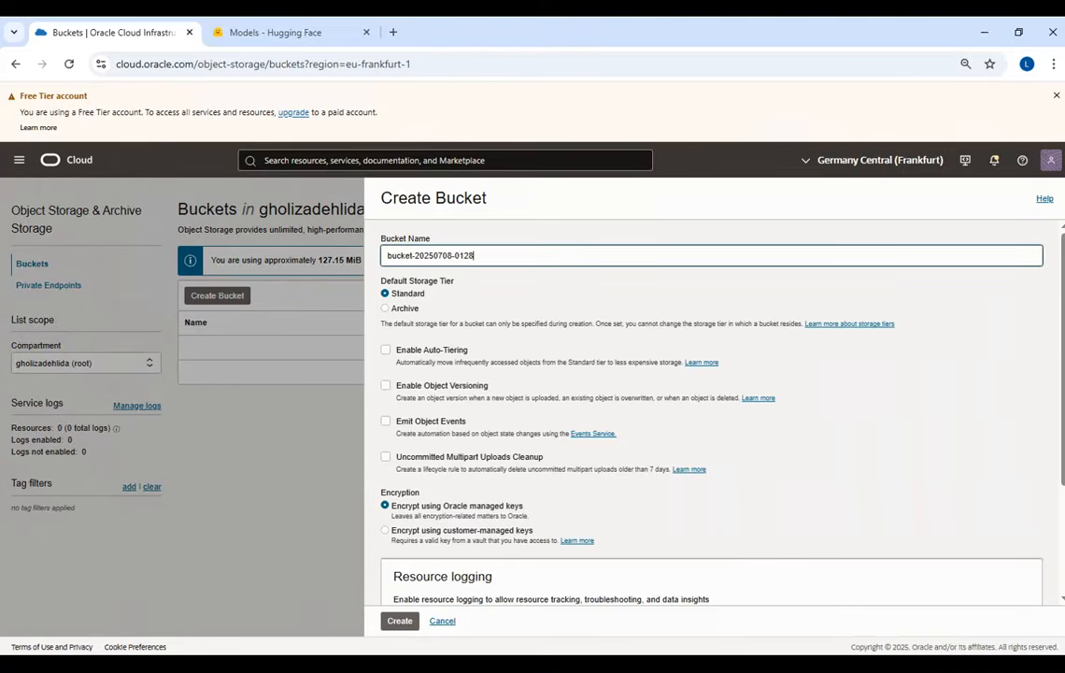
key("ctrl+a")
type("new_model_bucket")
scroll(710, 411, "down", 3)
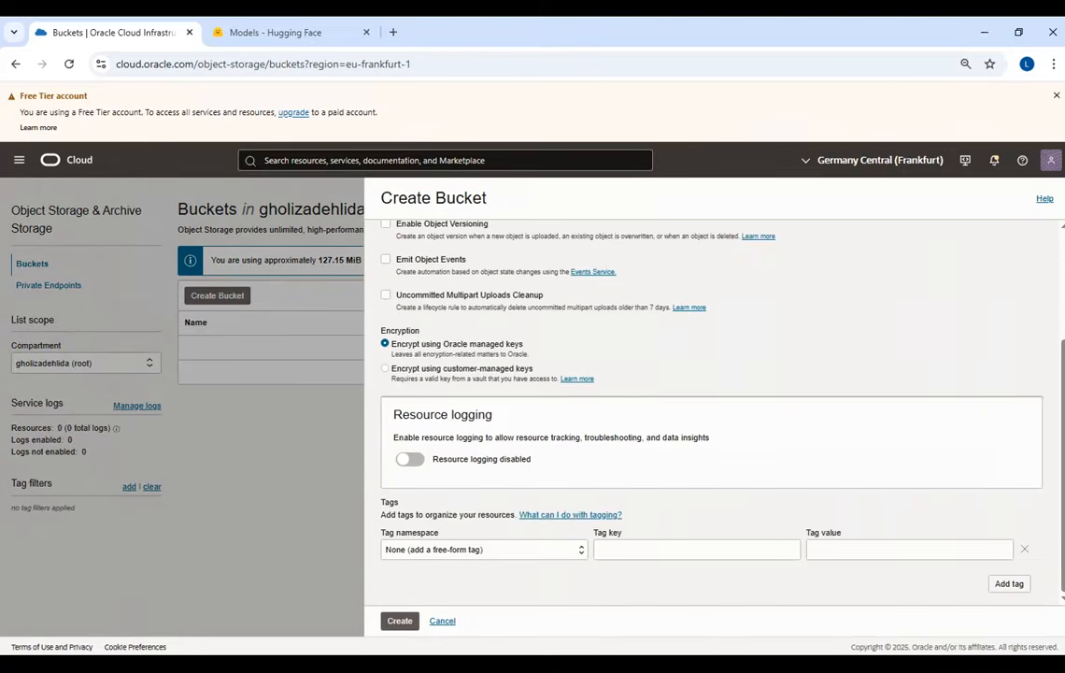
left_click(400, 620)
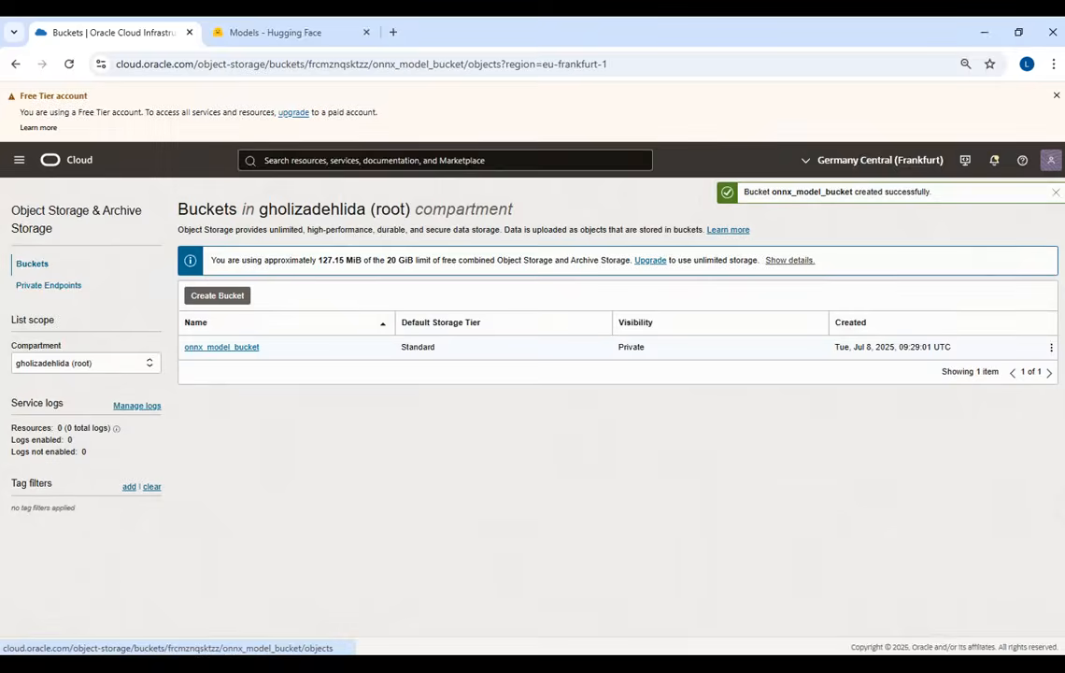
- Open onnx_model_bucket and select the file all_MiniLM_L12_v2.onnx for a new object upload
left_click(221, 347)
scroll(612, 421, "down", 3)
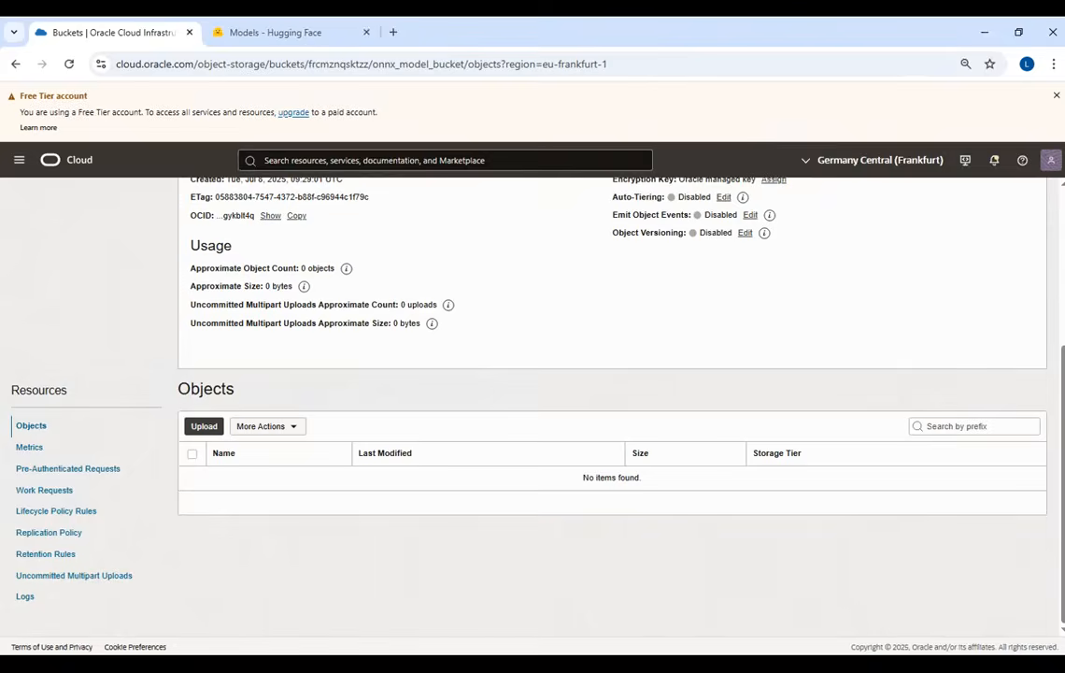
left_click(204, 426)
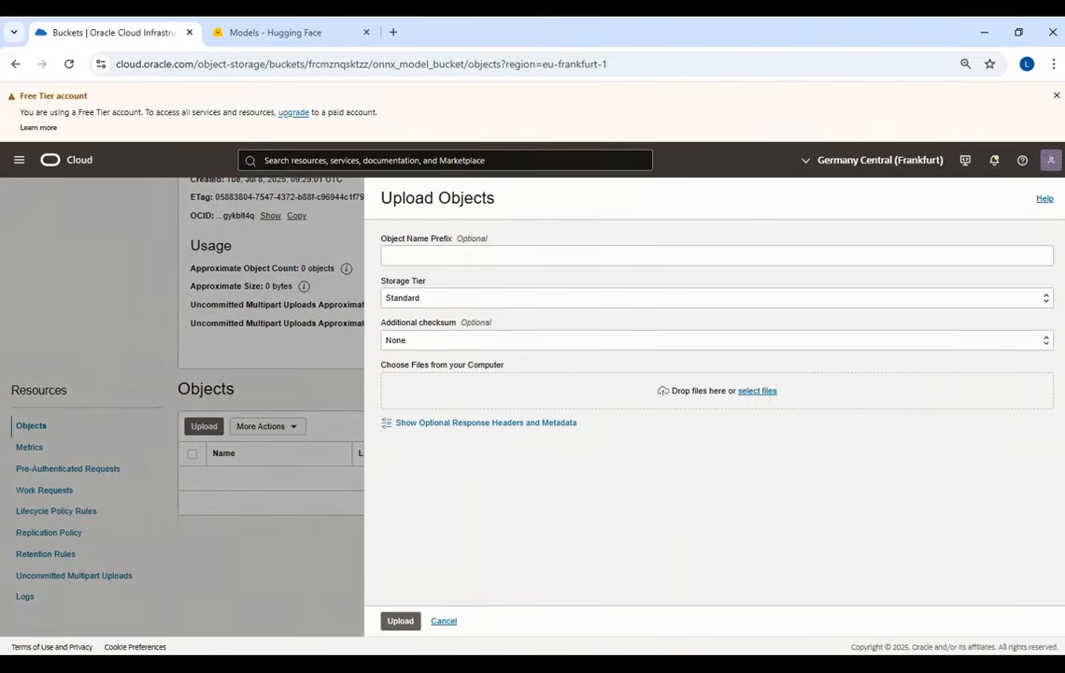
left_click(757, 390)
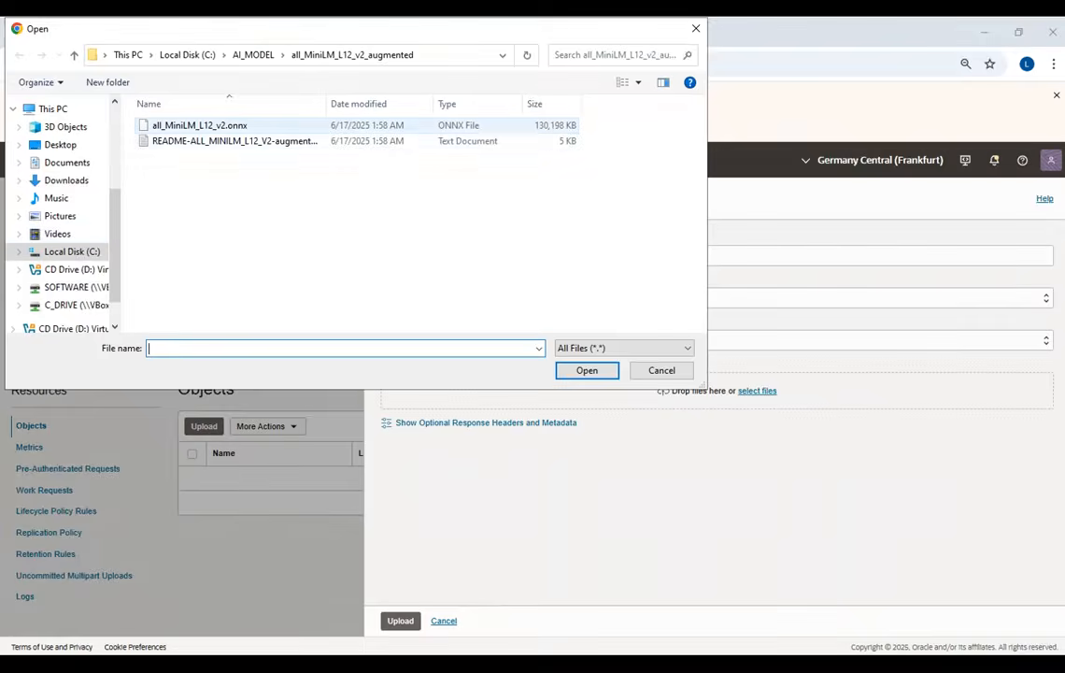
double_click(201, 125)
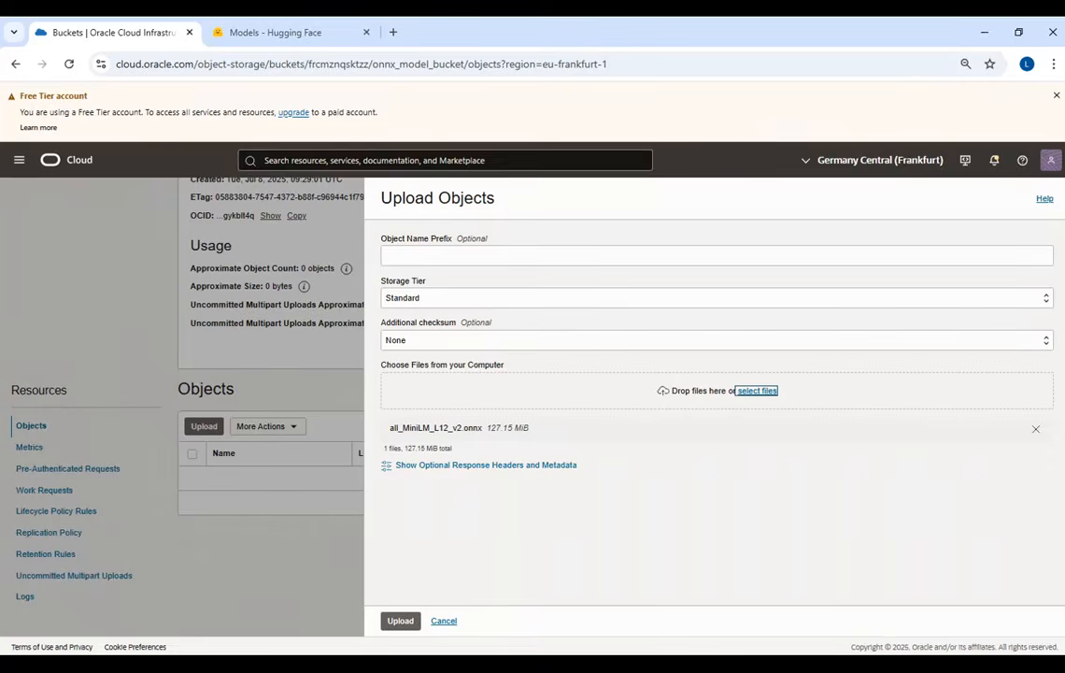
- Set the object name prefix to my_model, upload the selected ONNX file, and close the upload form
left_click(504, 256)
left_click(486, 290)
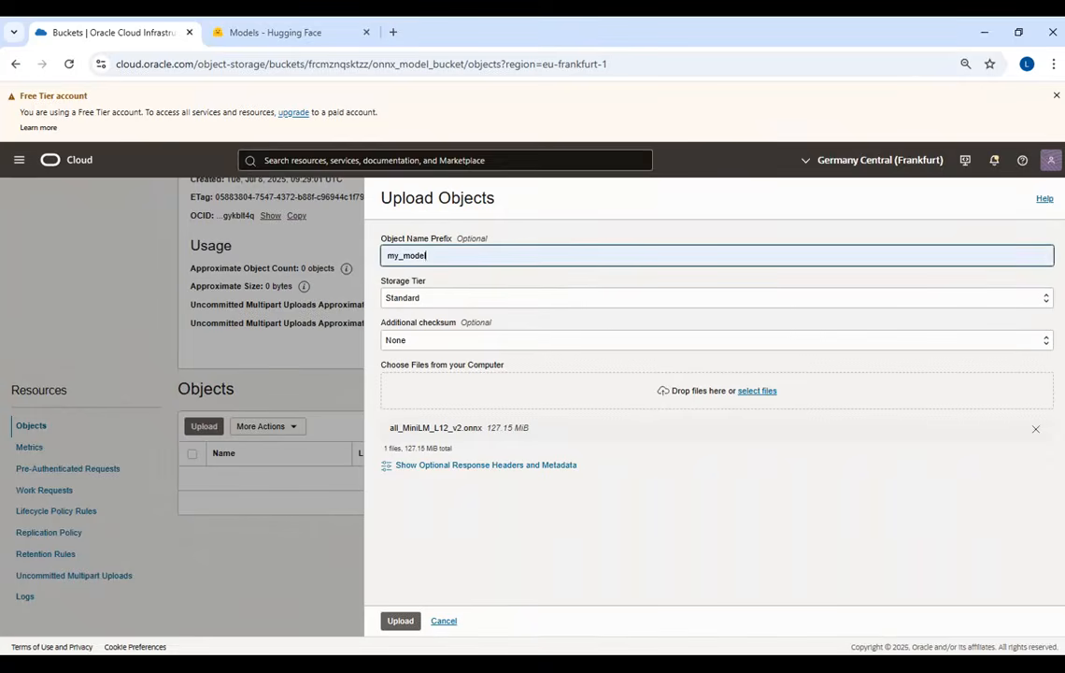
left_click(400, 620)
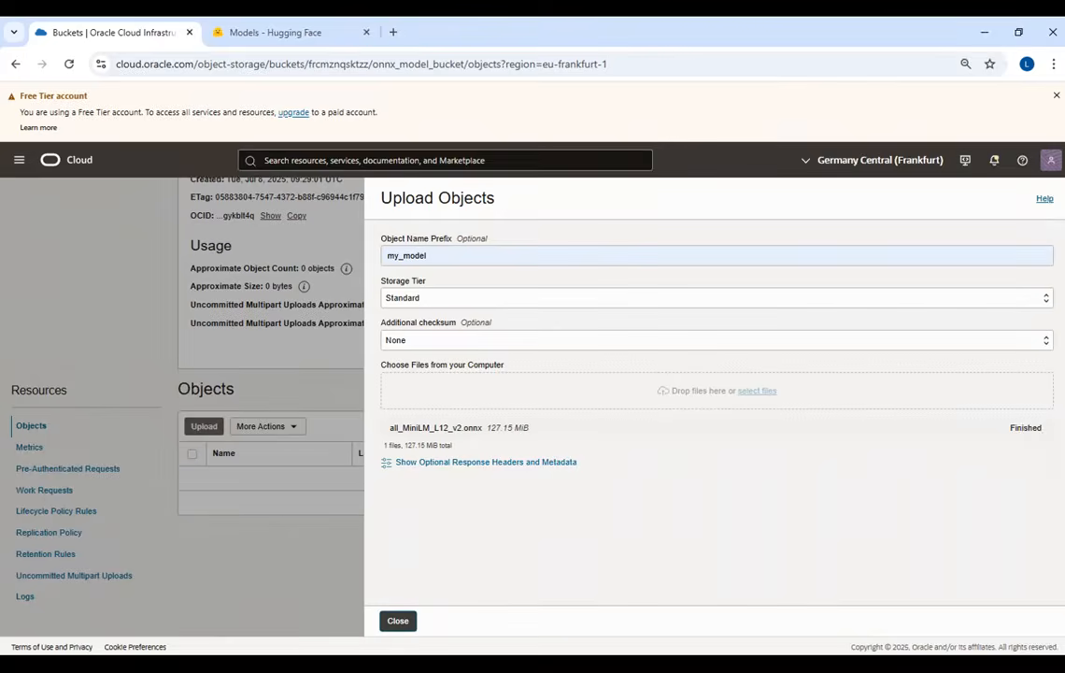
left_click(398, 621)
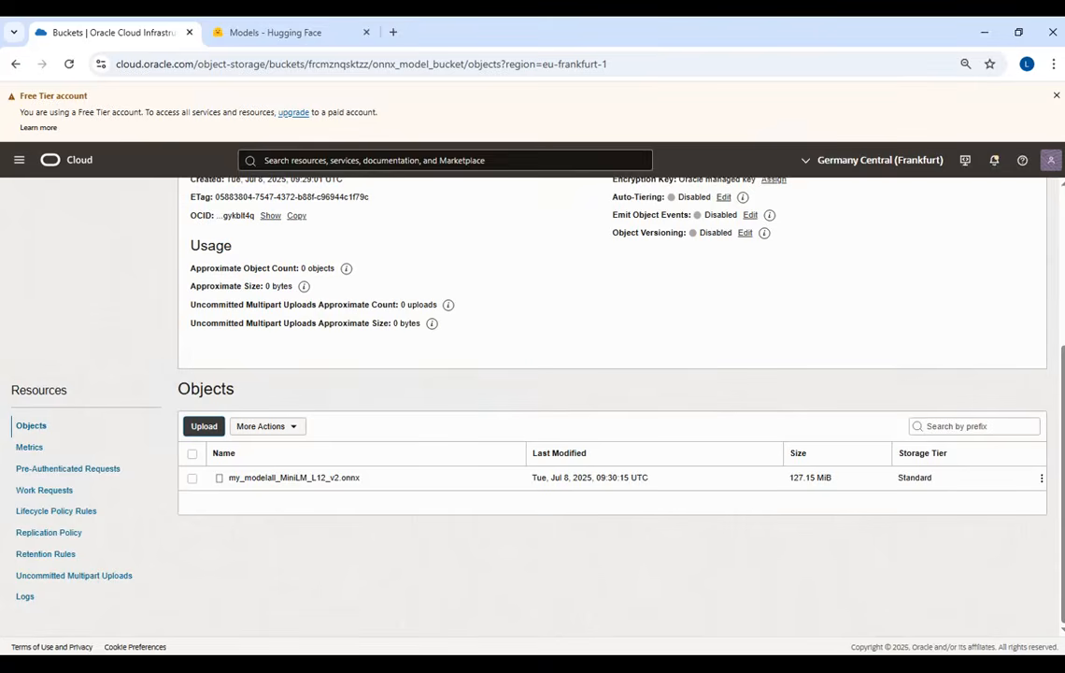
- View the details of the uploaded object my_modelall_MiniLM_L12_v2.onnx and select its full URL path for copying
scroll(612, 392, "up", 4)
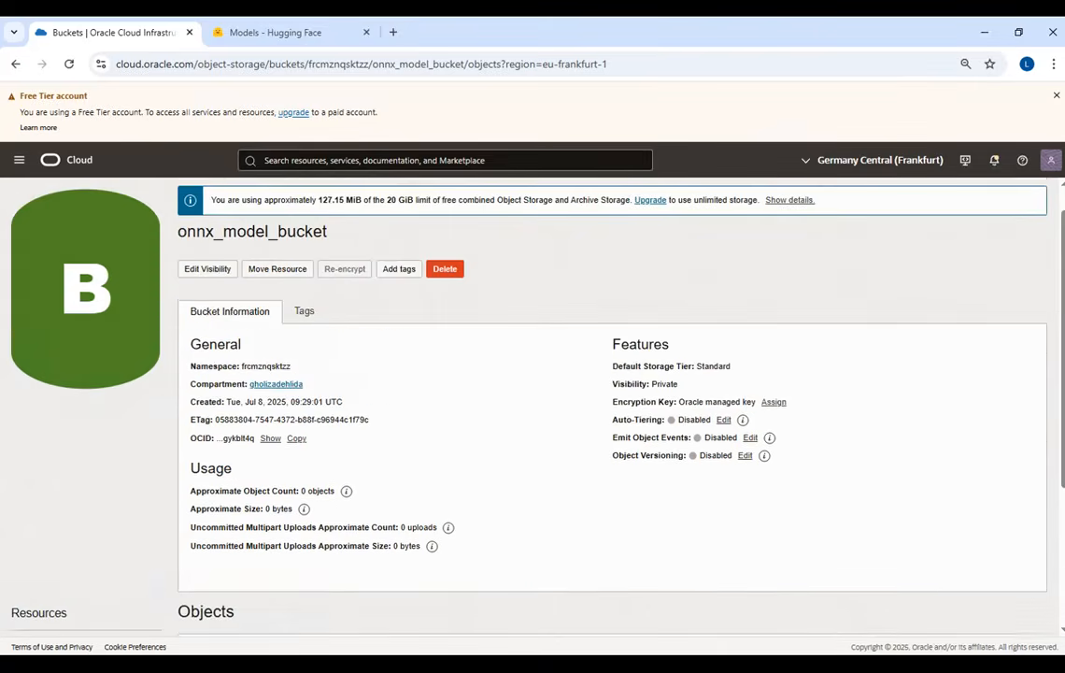
scroll(612, 393, "down", 4)
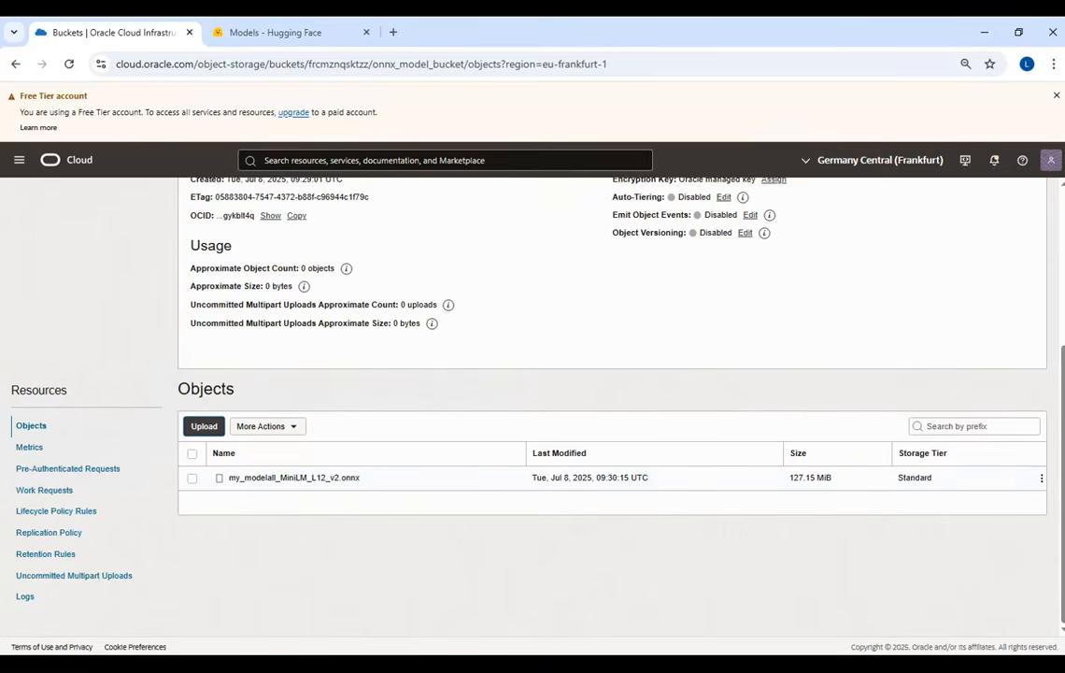
left_click(1041, 478)
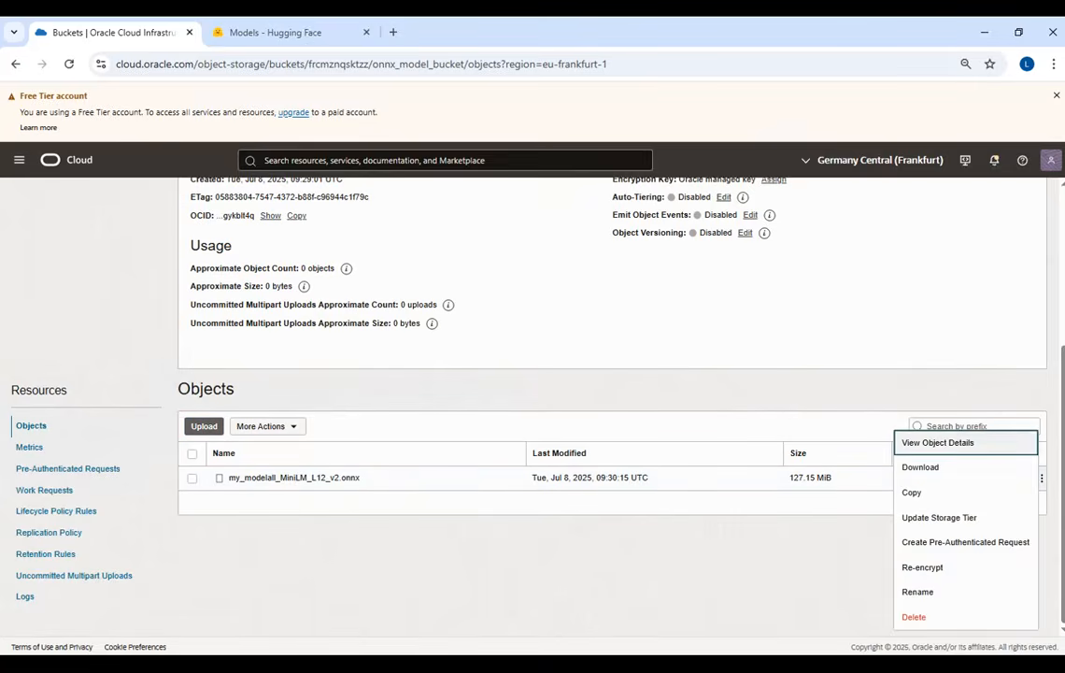
left_click(963, 442)
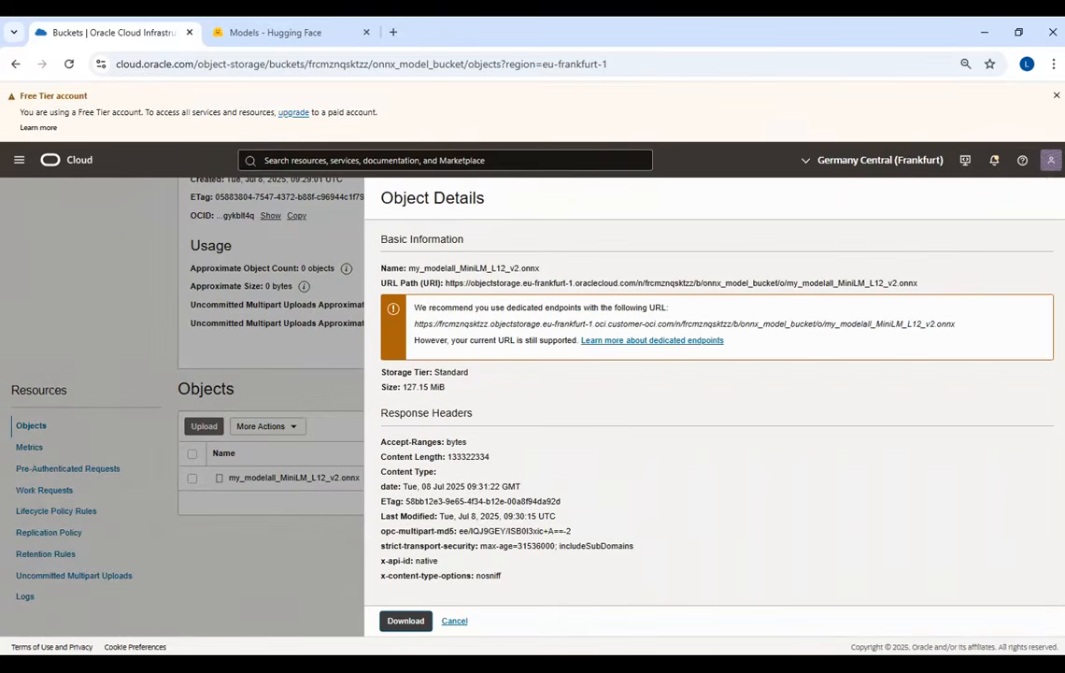
left_click_drag(445, 283, 919, 284)
key("ctrl+c")
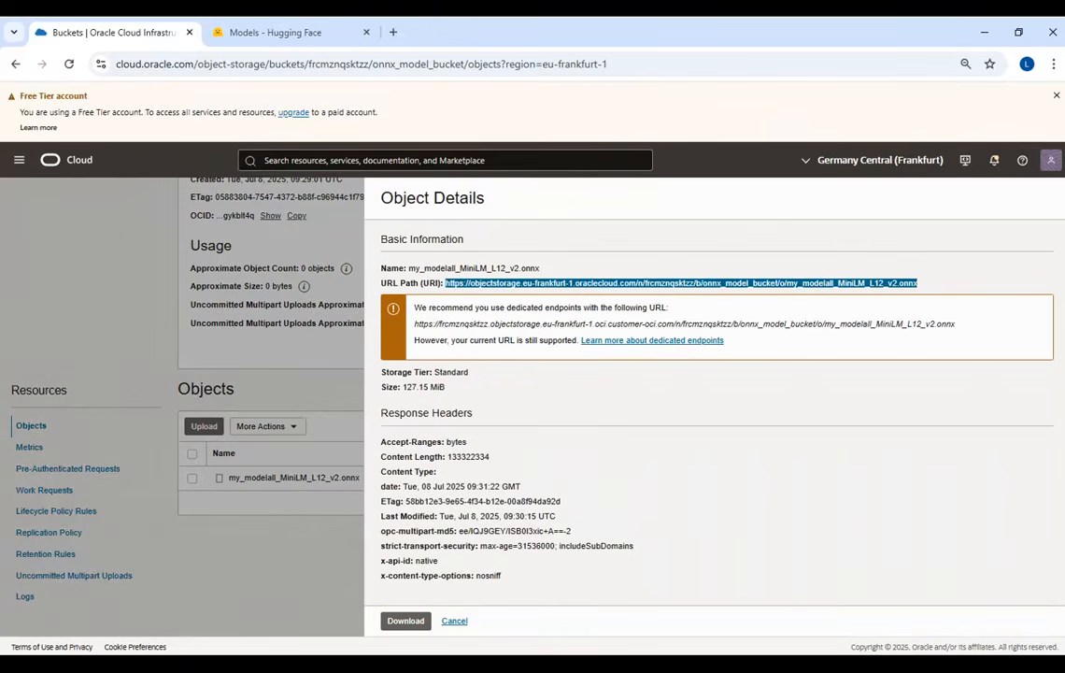
- Paste the object's URL path into the Notepad note, add blank lines below it, and close the object details
key("alt+Tab")
key("ctrl+v")
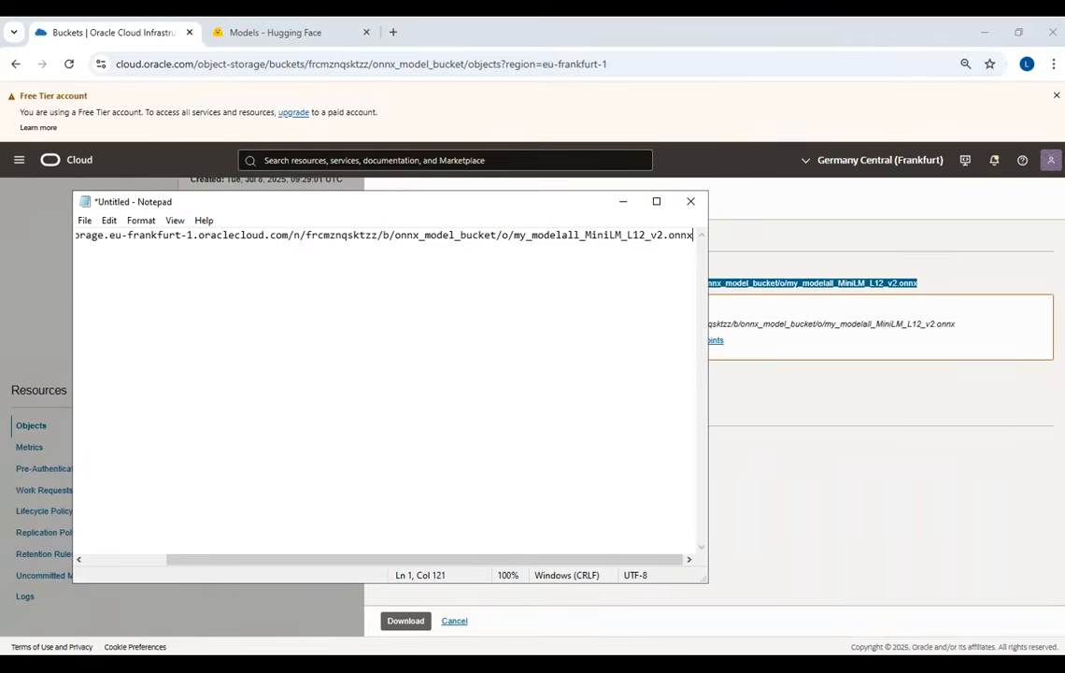
key("Return")
key("Return")
key("Return")
left_click(812, 495)
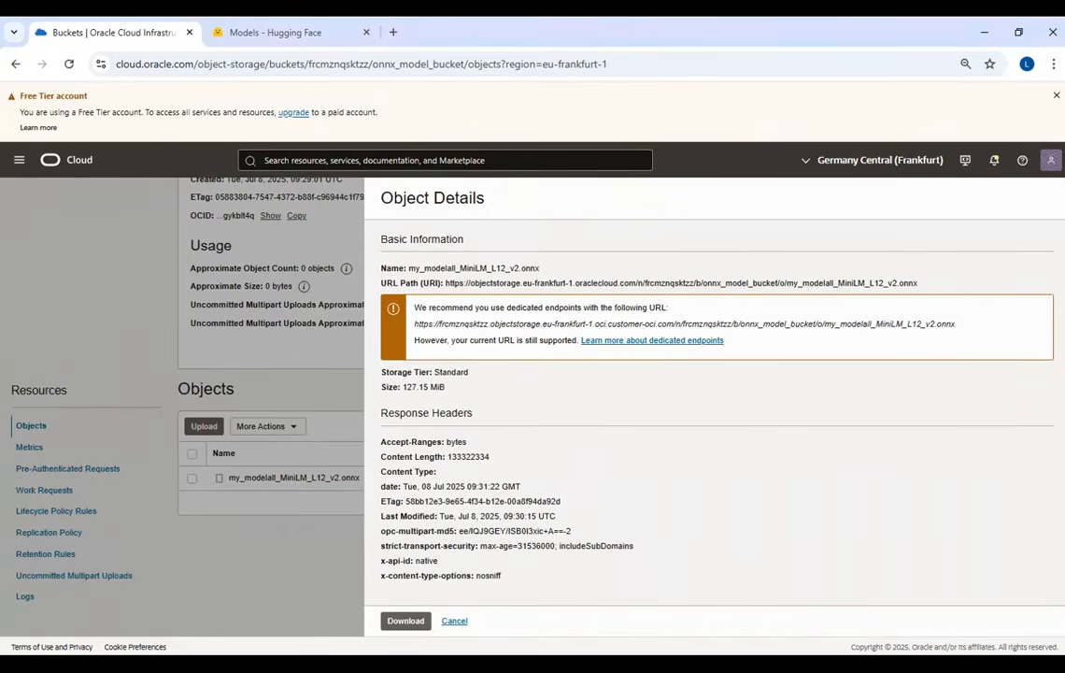
left_click(454, 621)
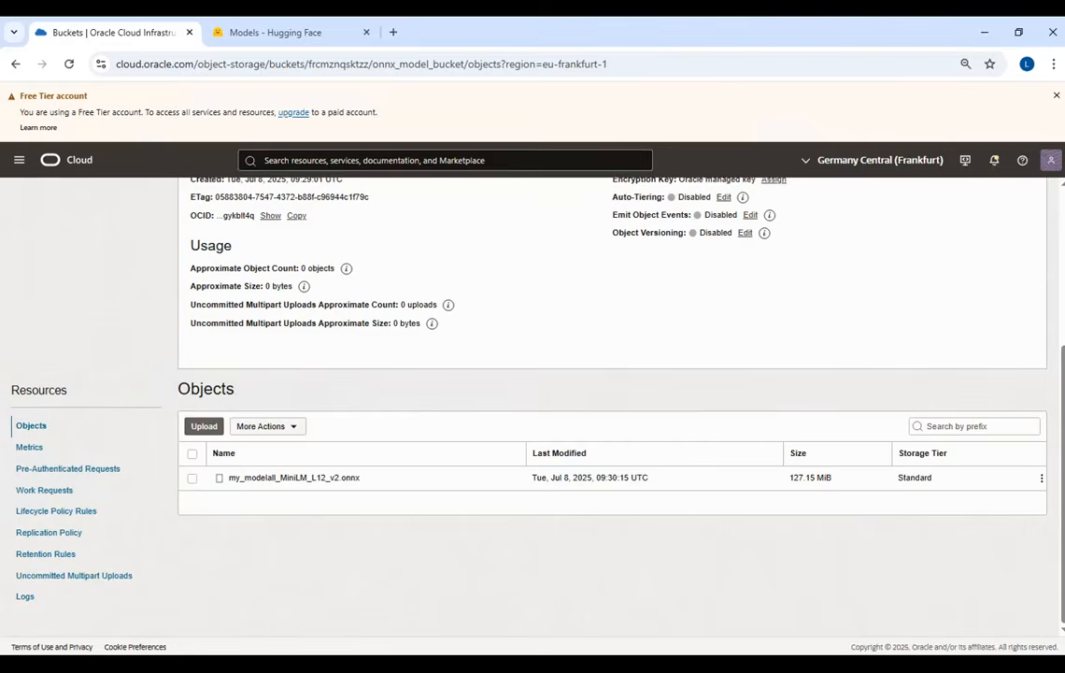
- Open the account's user settings and copy the username from the user information
left_click(1051, 160)
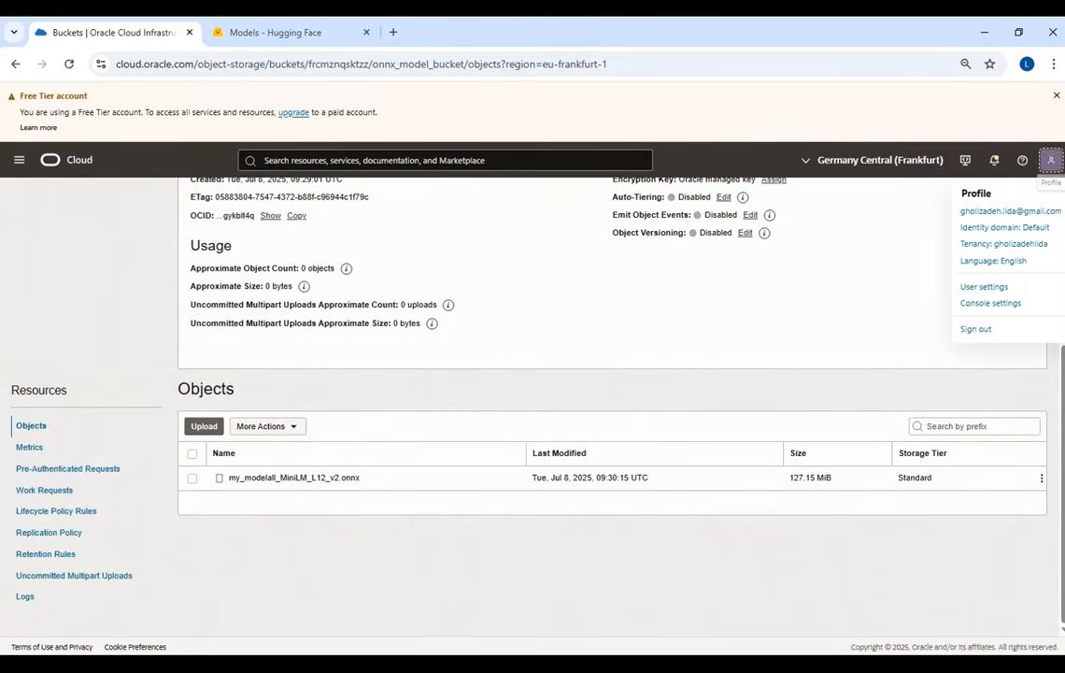
left_click(984, 287)
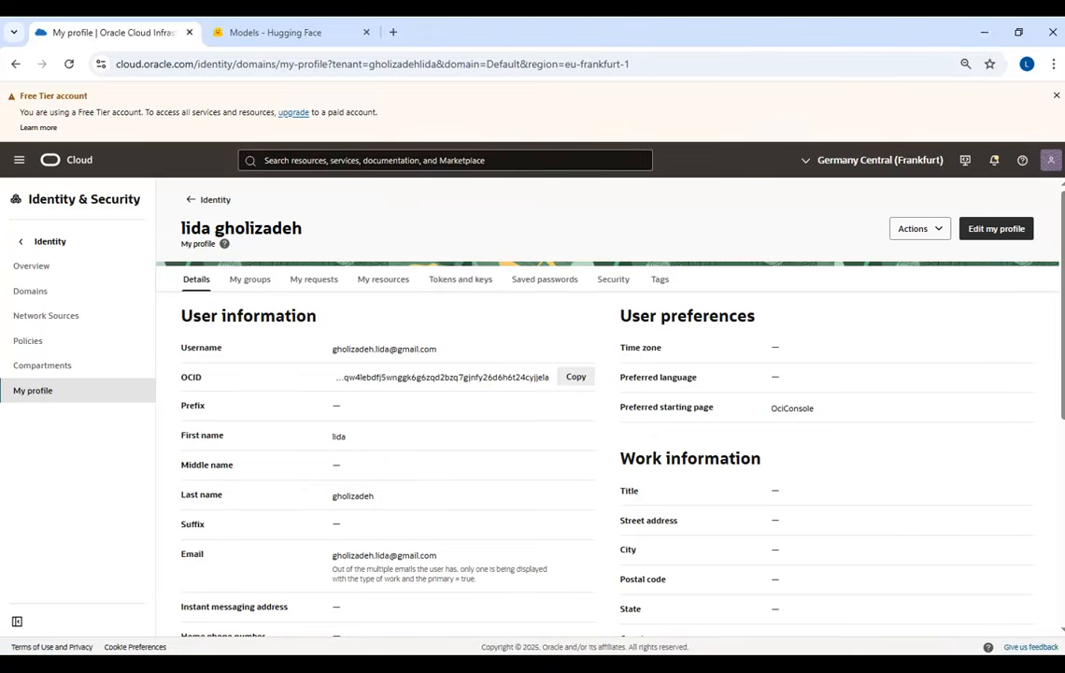
left_click_drag(332, 349, 437, 348)
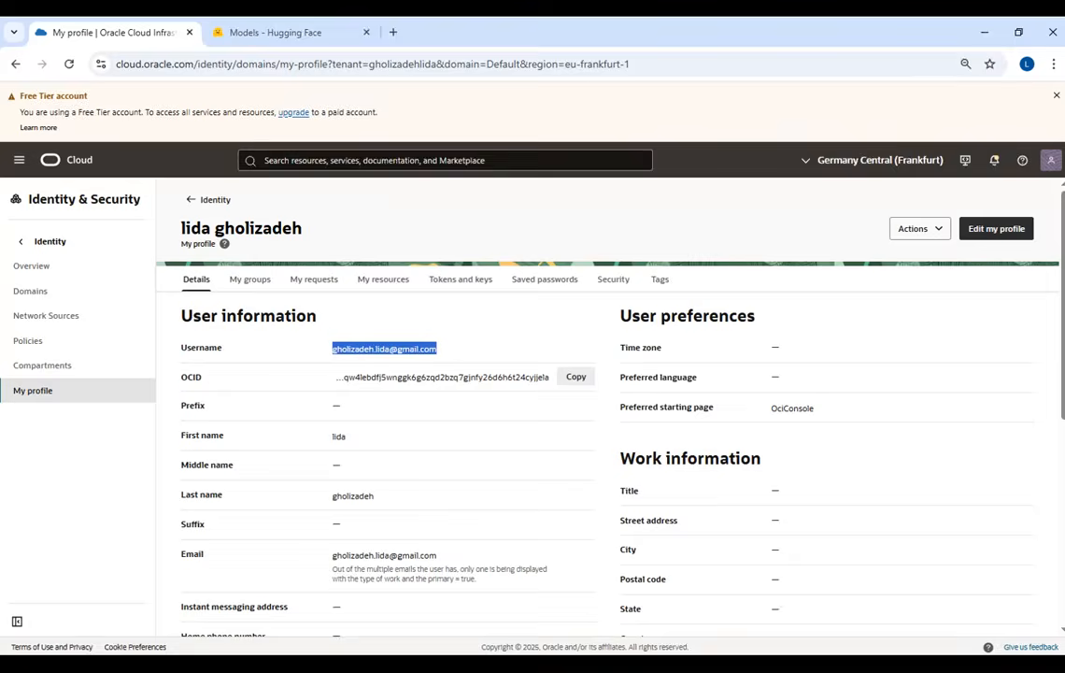
key("ctrl+c")
- Paste the account username into the Notepad note below the URL, label it "username:", and return to the profile page
key("alt+Tab")
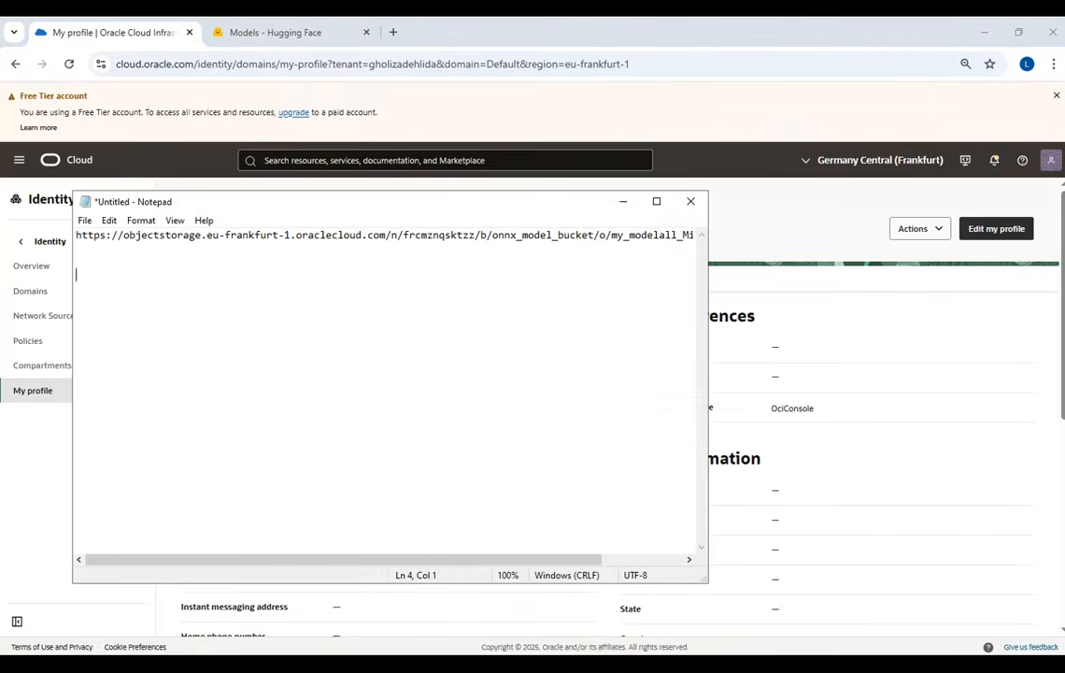
key("ctrl+v")
key("Return")
key("Return")
left_click(77, 276)
type("username")
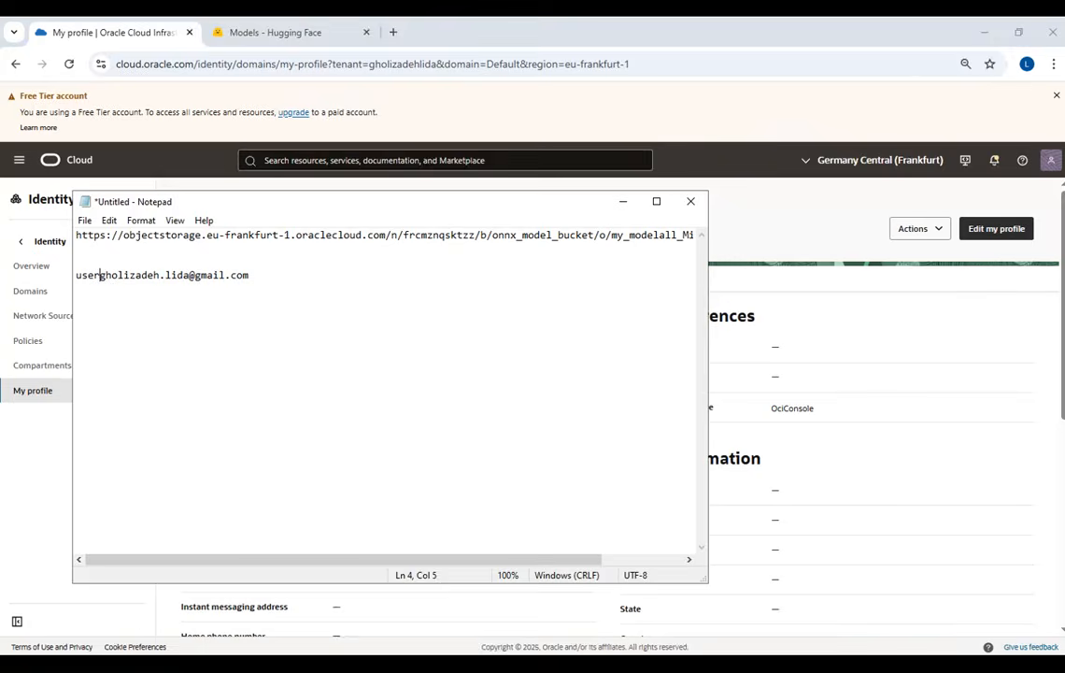
type(":")
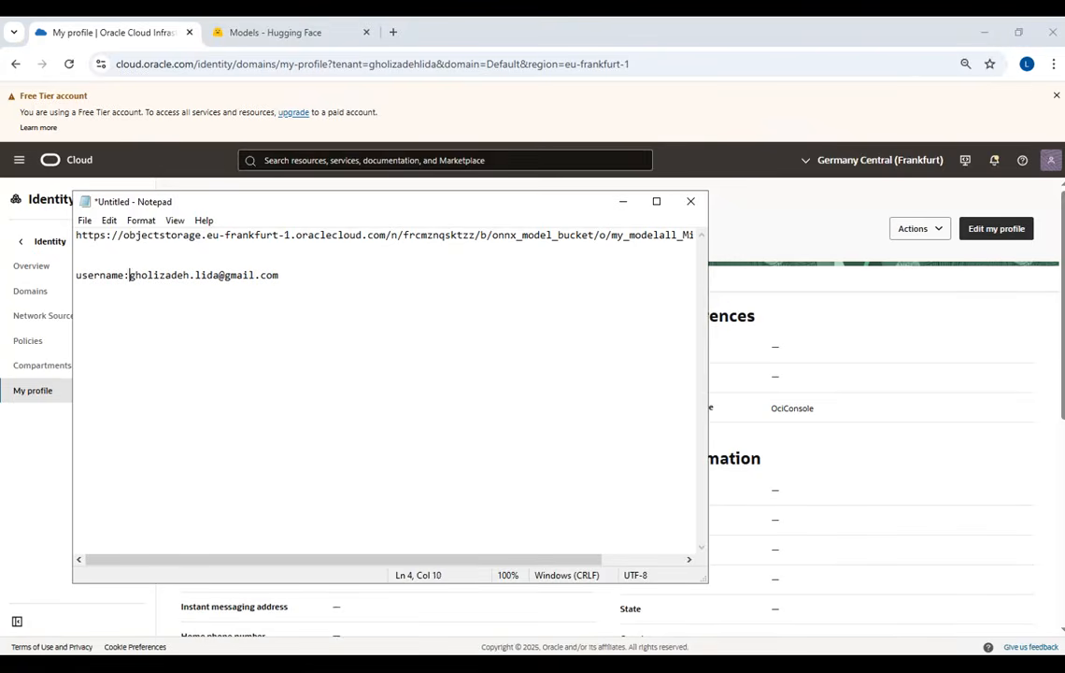
left_click(39, 220)
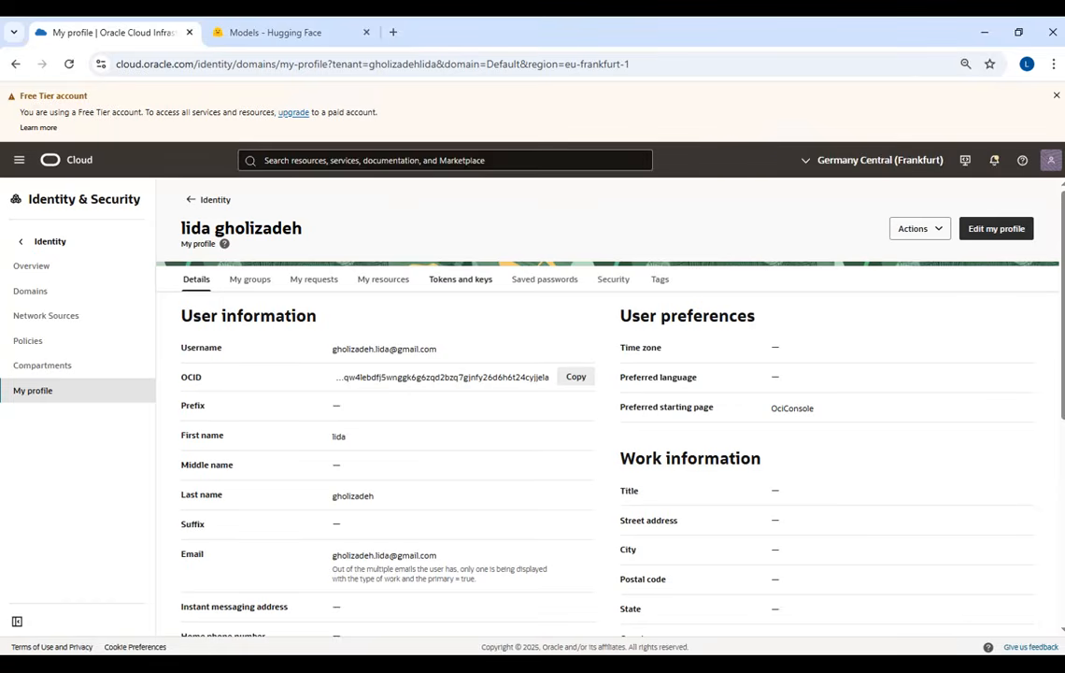
- Open the profile's tokens and keys and delete the existing auth token onnx_auth, confirming the deletion
left_click(460, 279)
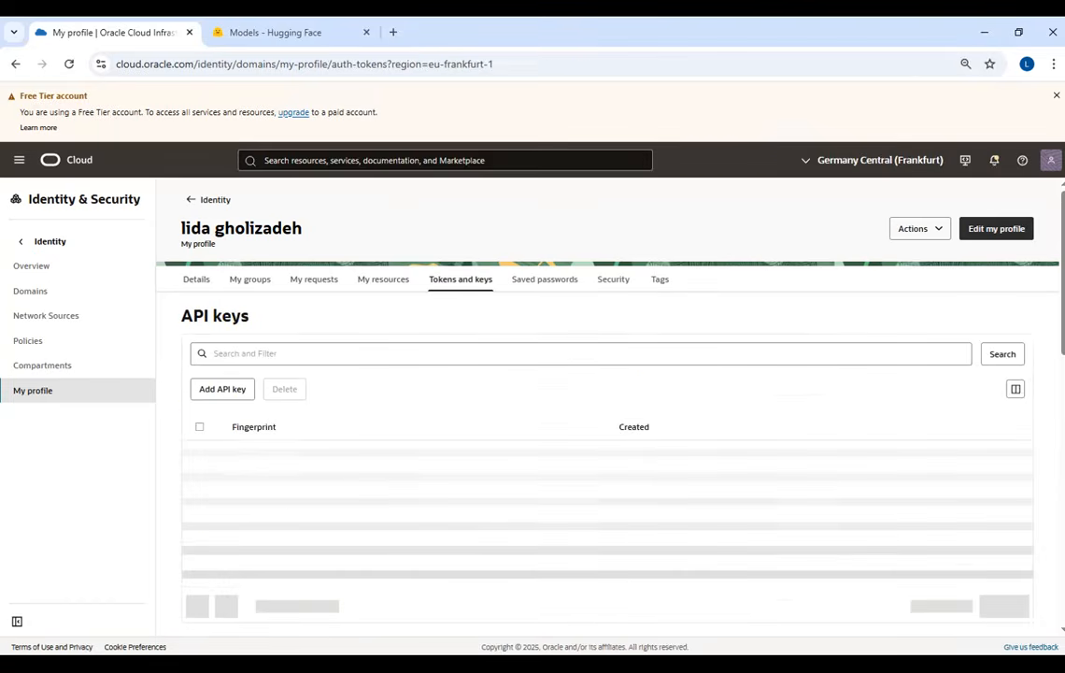
scroll(608, 421, "down", 3)
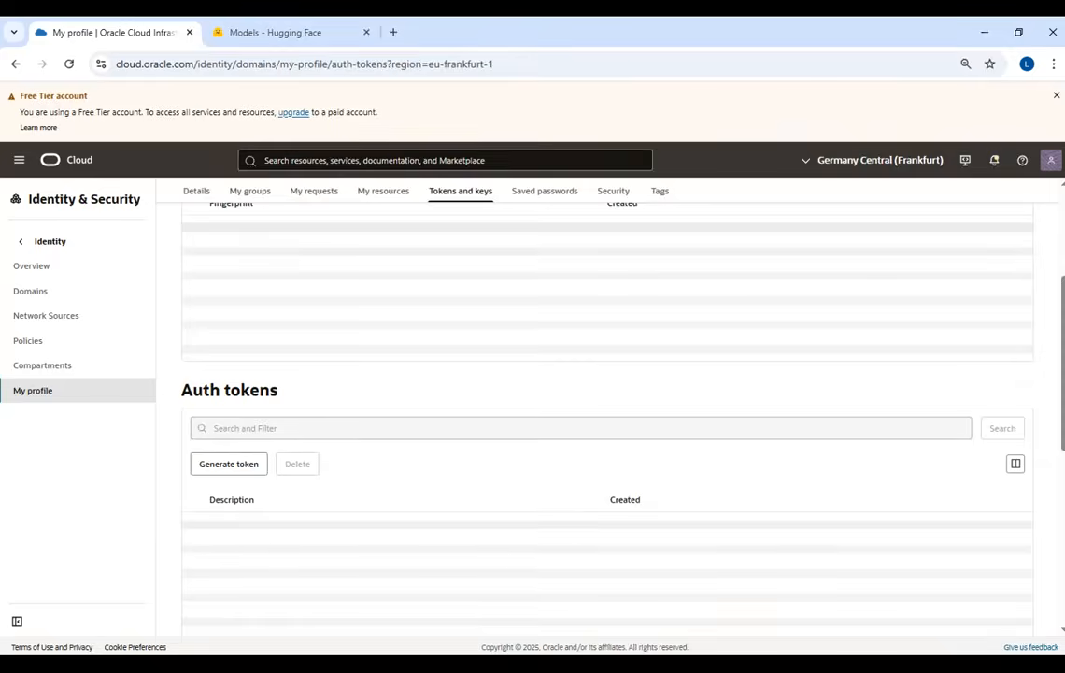
scroll(608, 420, "down", 5)
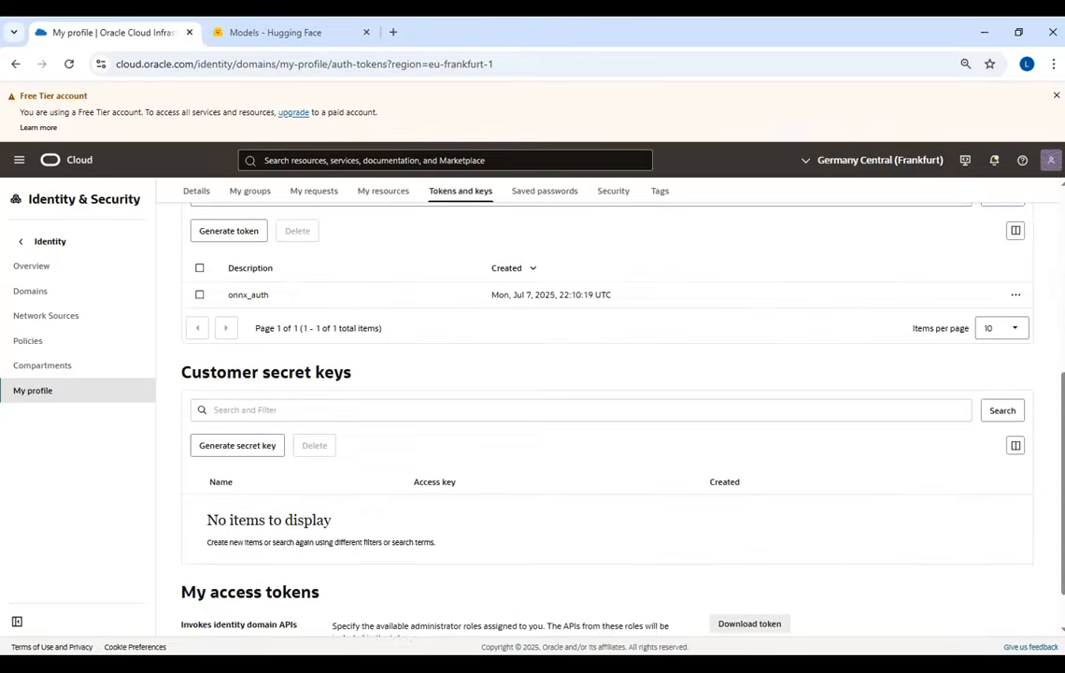
scroll(607, 420, "down", 1)
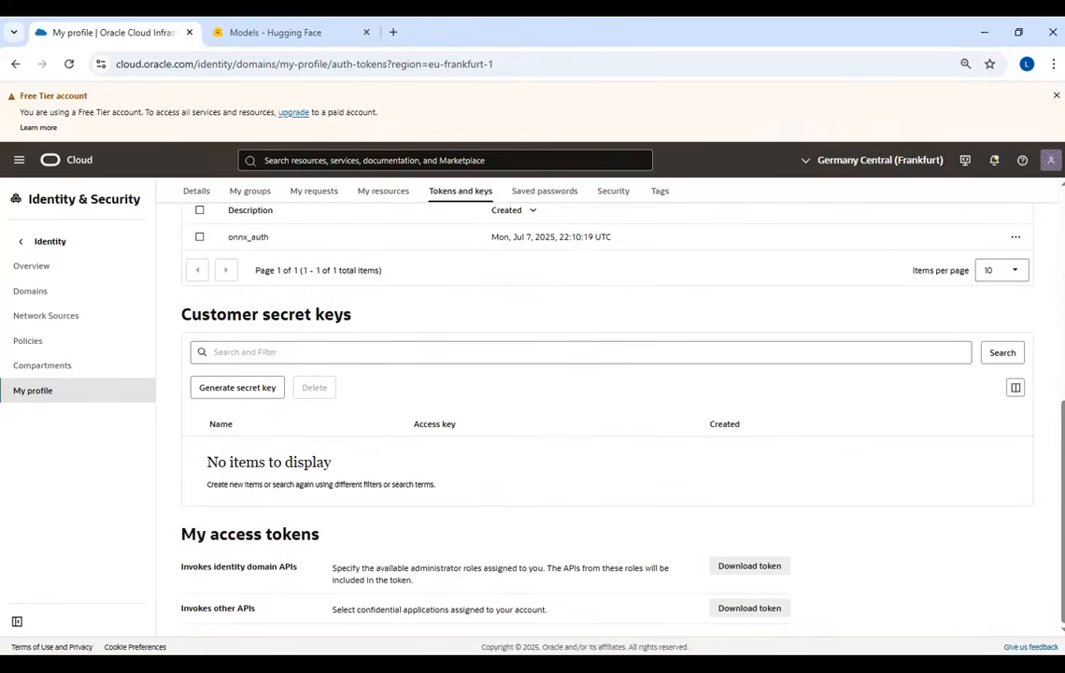
scroll(608, 420, "up", 3)
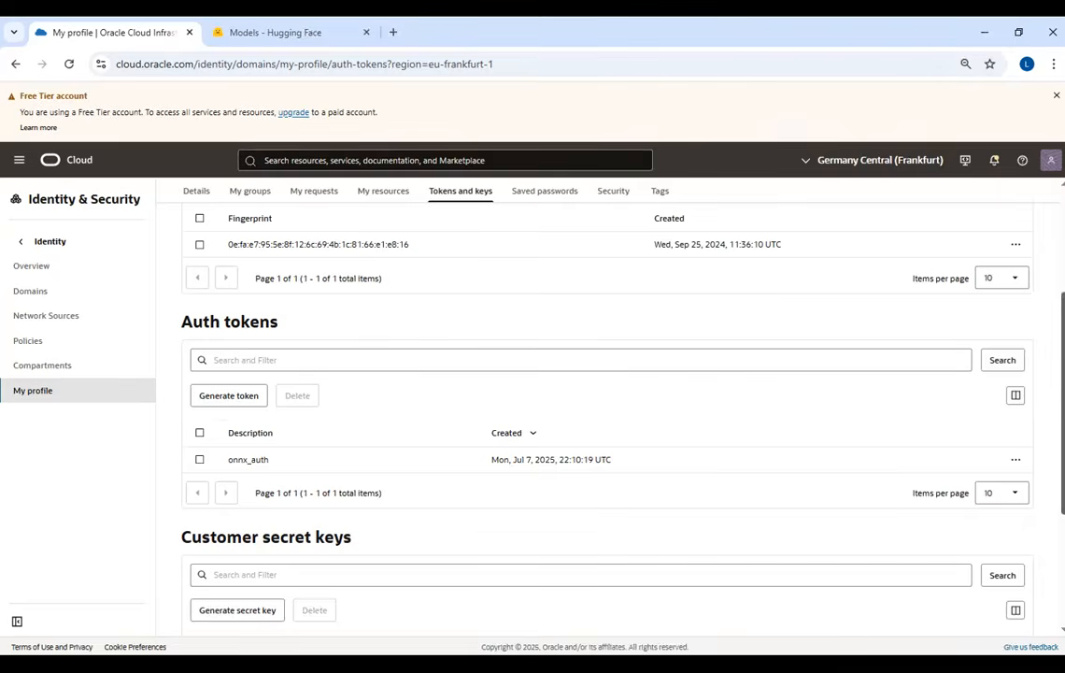
left_click(1015, 459)
left_click(934, 487)
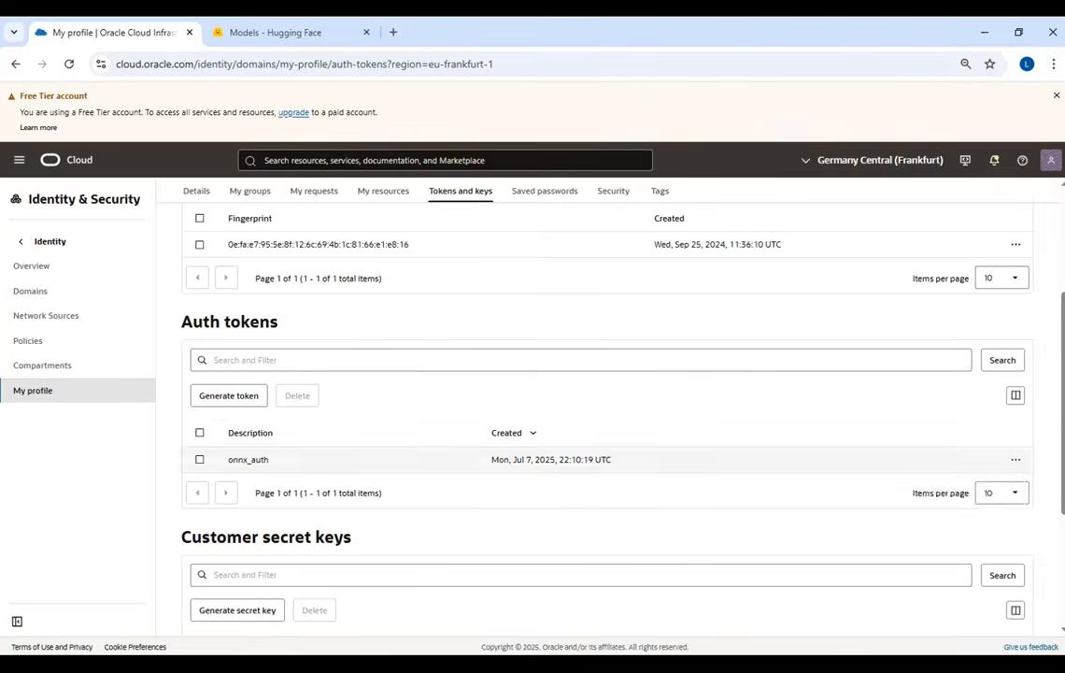
left_click(675, 443)
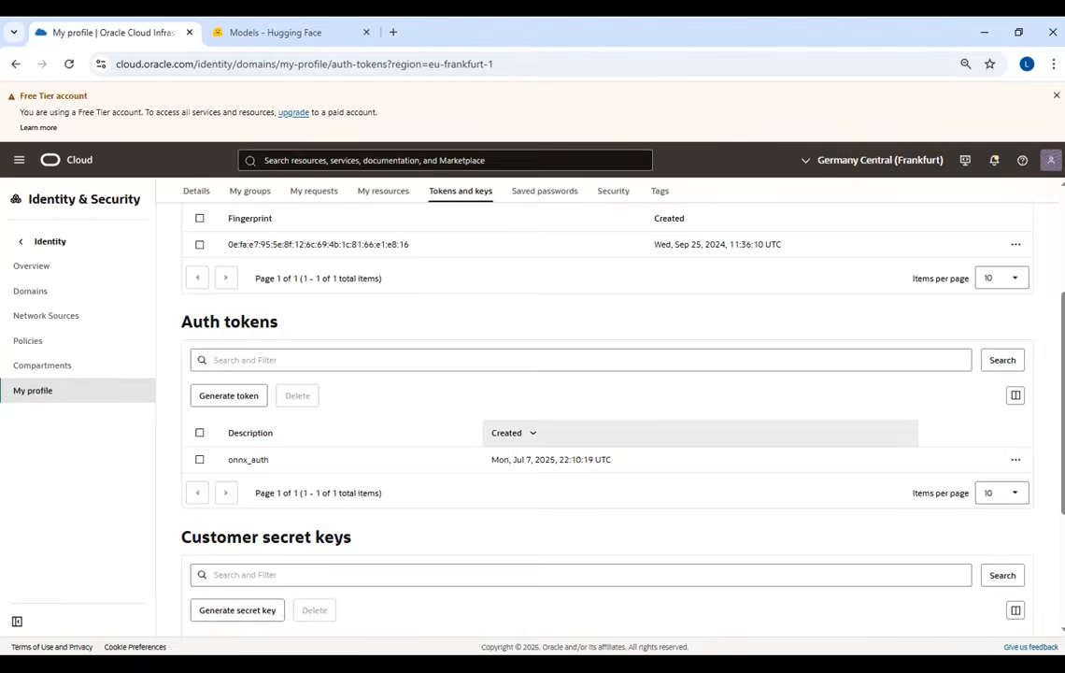
- Generate a new auth token with the description auth_onnx
left_click(229, 395)
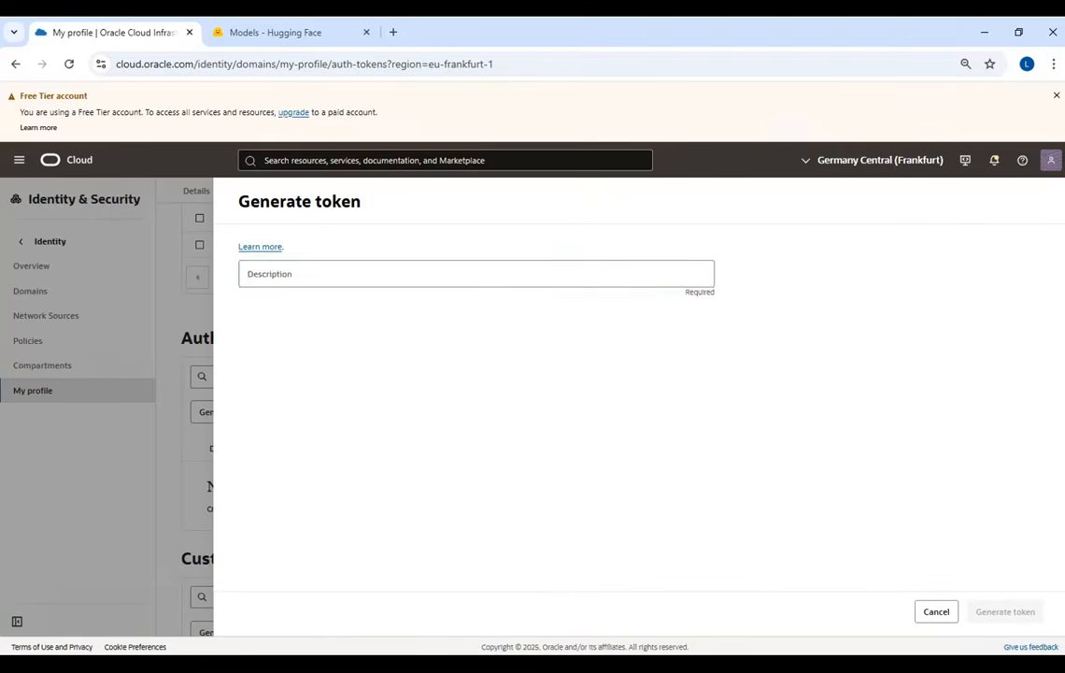
left_click(373, 274)
type("au")
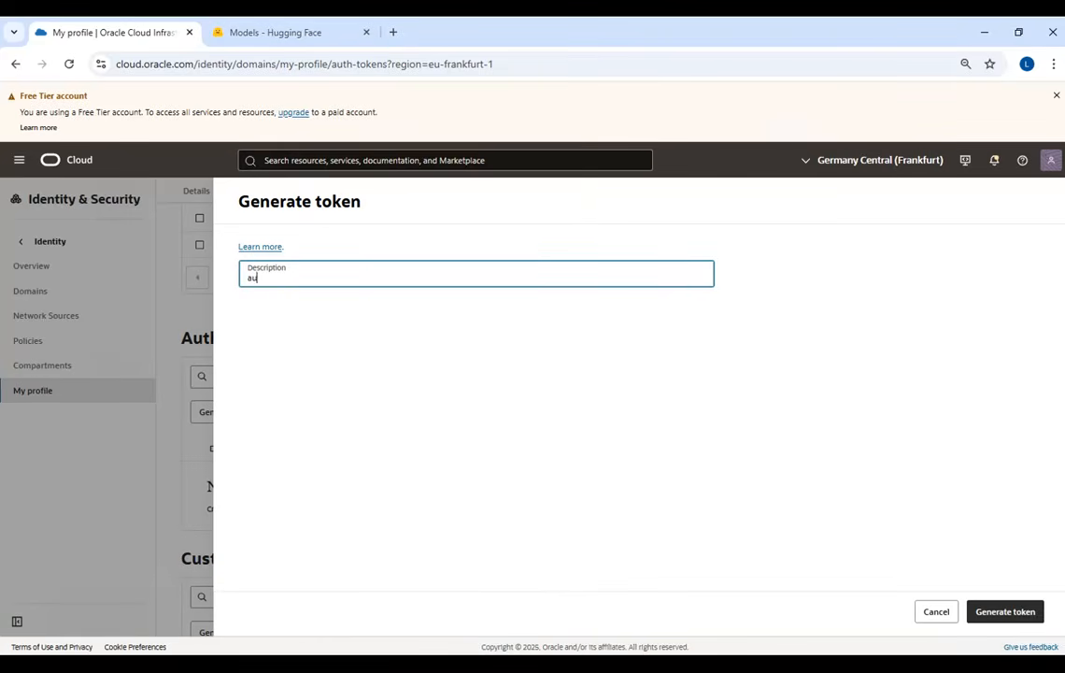
type("th_inst")
key("BackSpace")
key("BackSpace")
key("BackSpace")
key("BackSpace")
type("onnx")
key("Return")
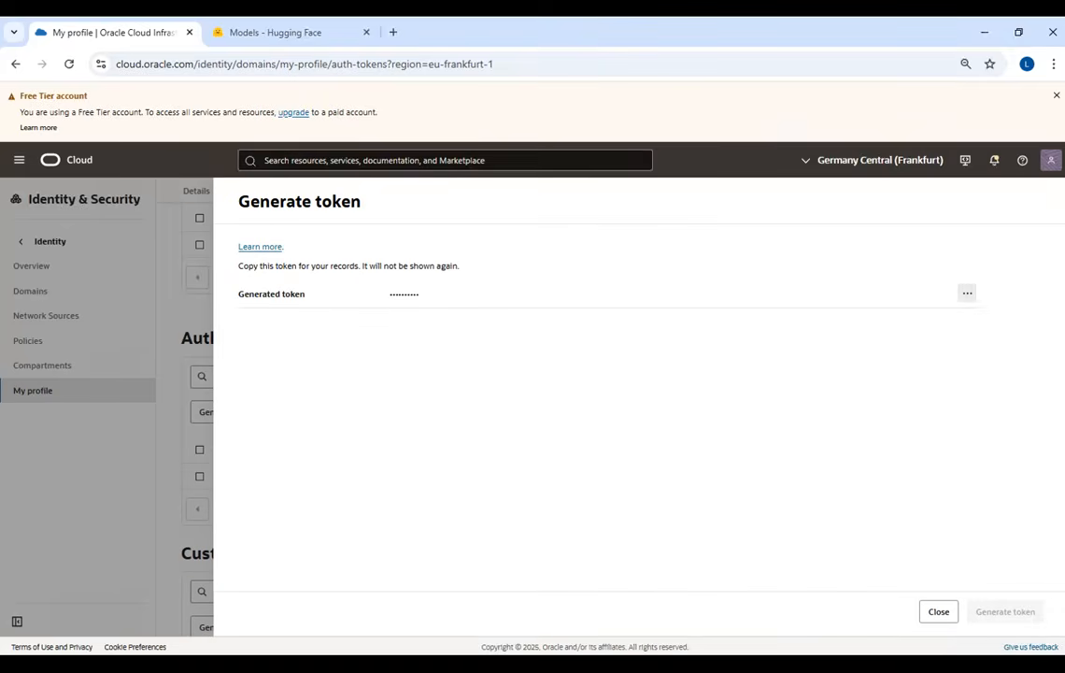
- Copy the generated auth token and add a "password:" line with a masked password below the username in the Notepad note
left_click(967, 292)
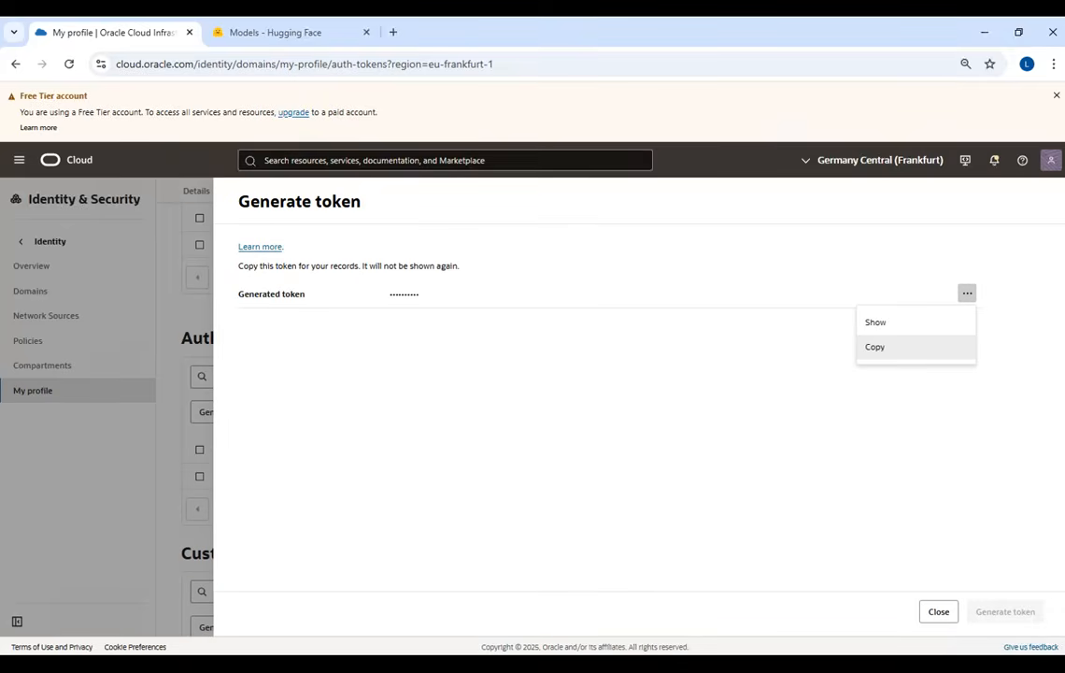
left_click(875, 347)
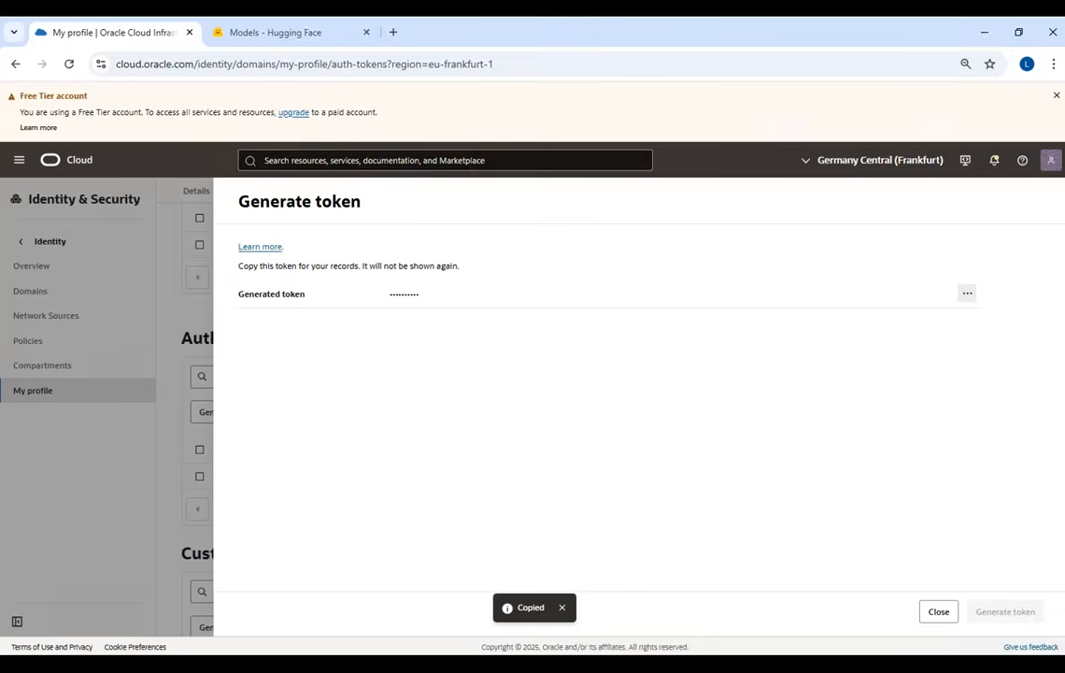
left_click(492, 664)
left_click(79, 301)
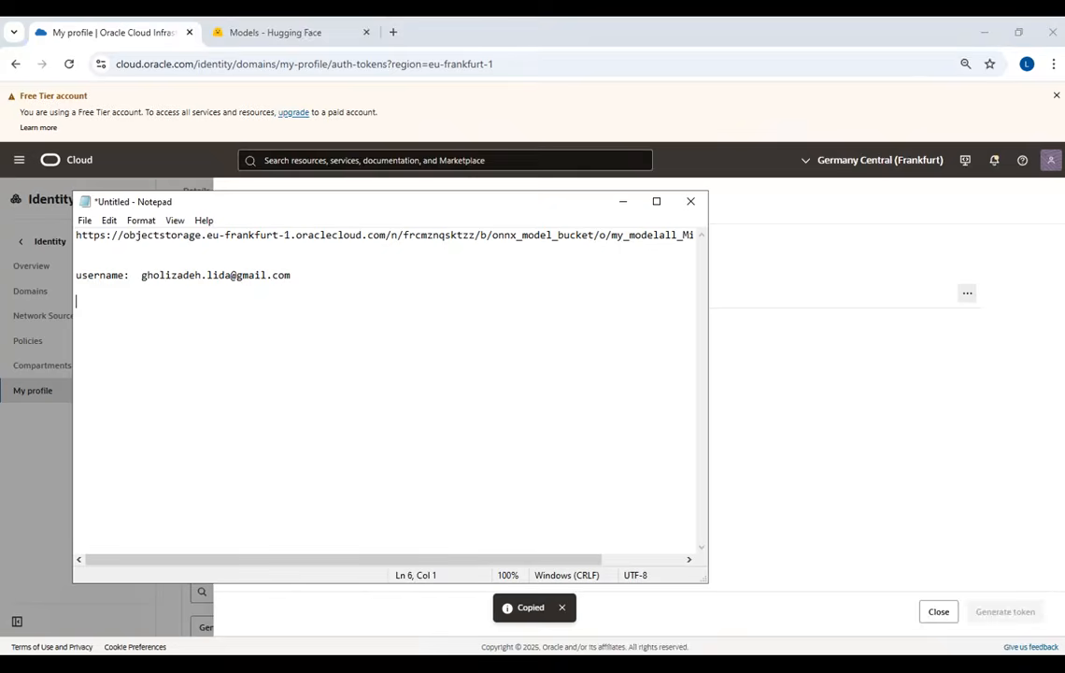
key("Return")
key("Return")
type("password:")
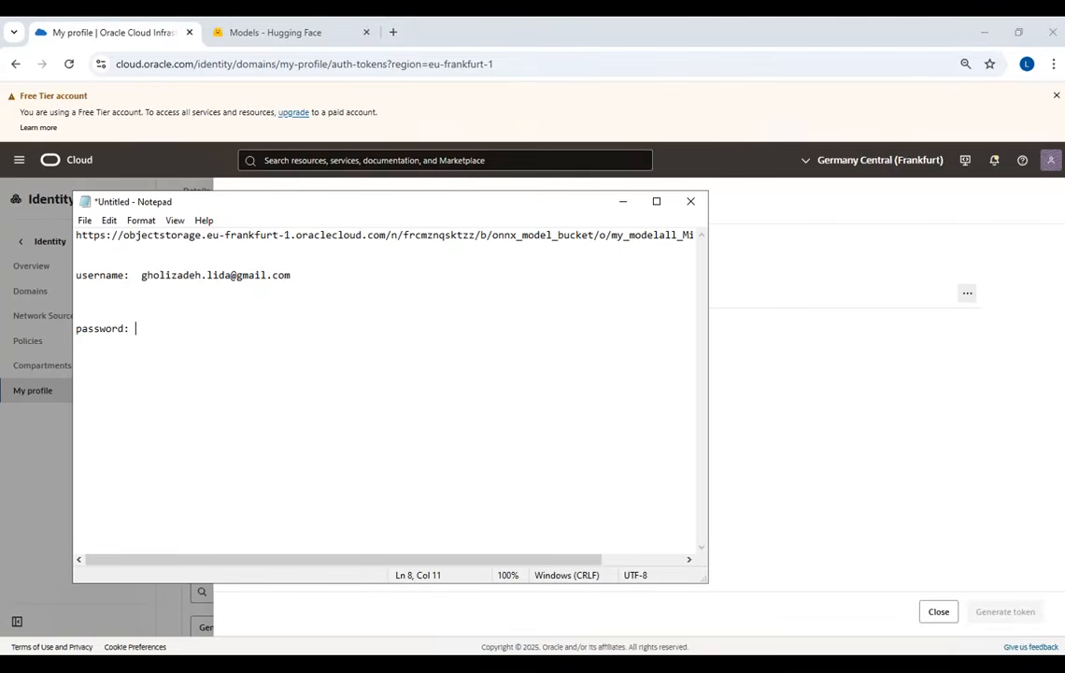
type("***")
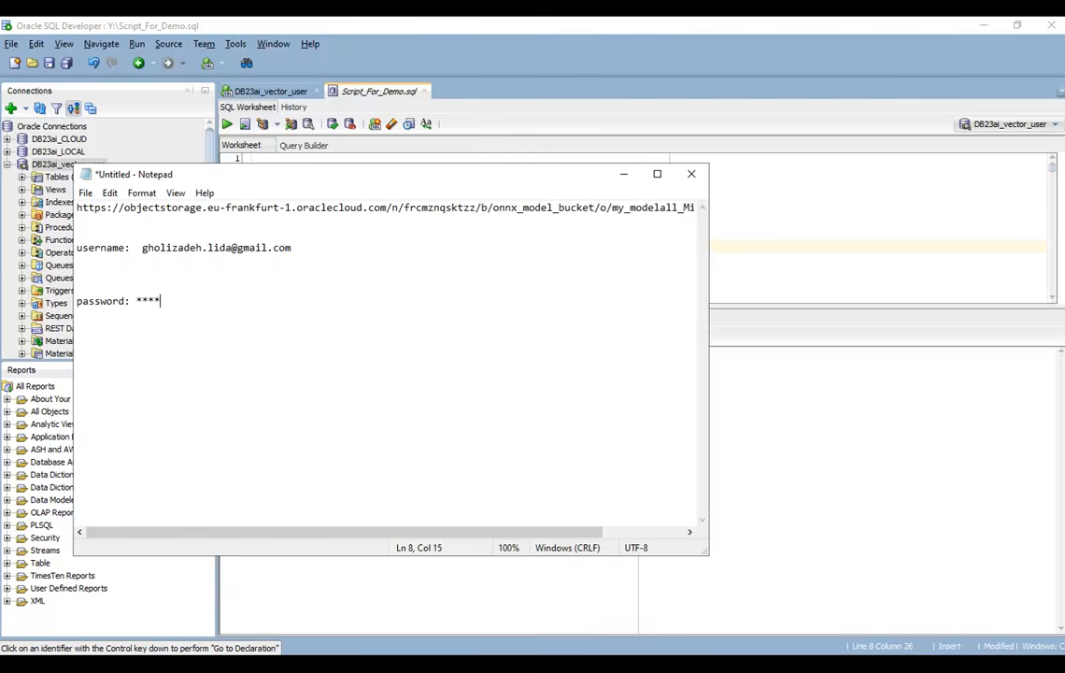
- Select the object URL in the note, switch to Oracle SQL Developer, and examine the block that drops and creates credential OBJ_STORE_CRED
left_click(78, 233)
left_click_drag(77, 232, 69, 207)
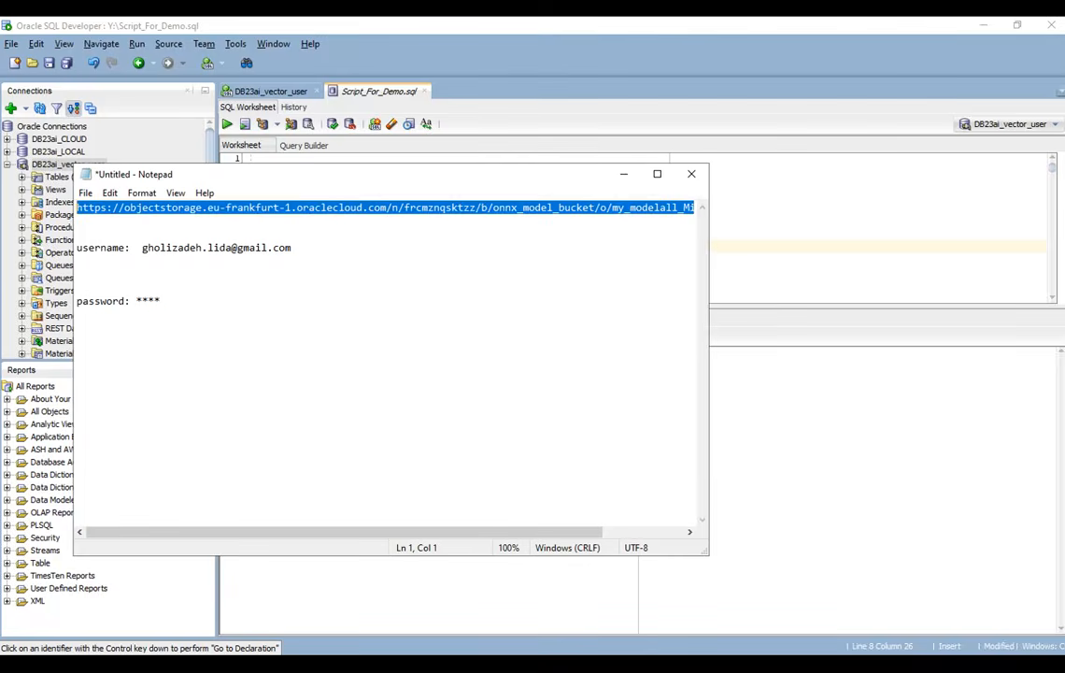
left_click(748, 174)
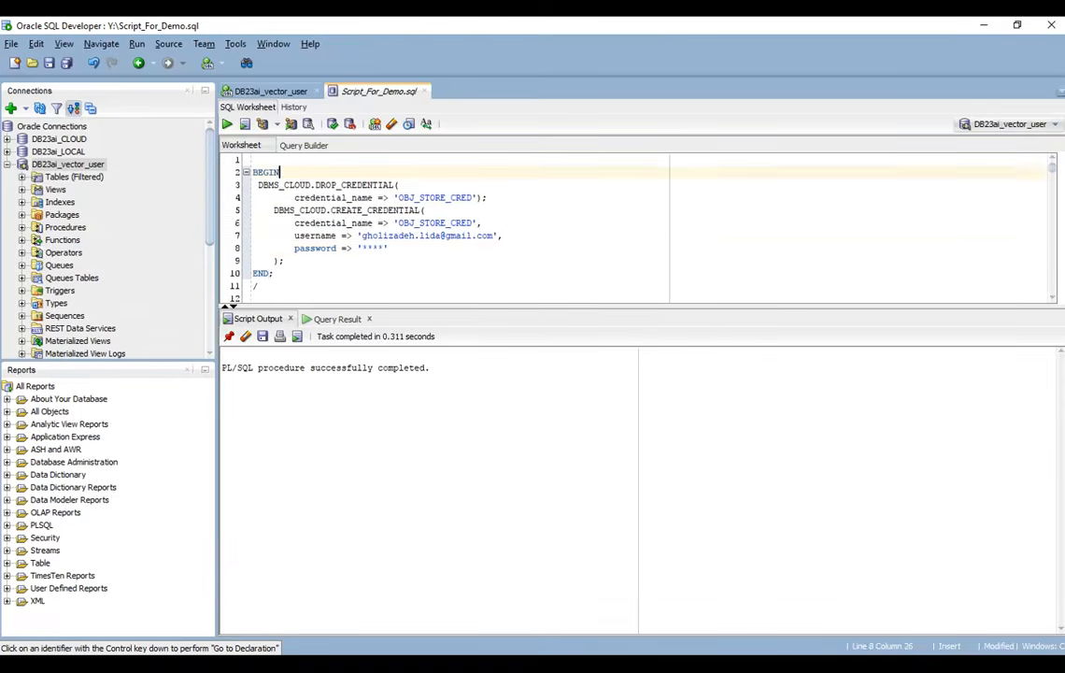
left_click_drag(258, 161, 255, 284)
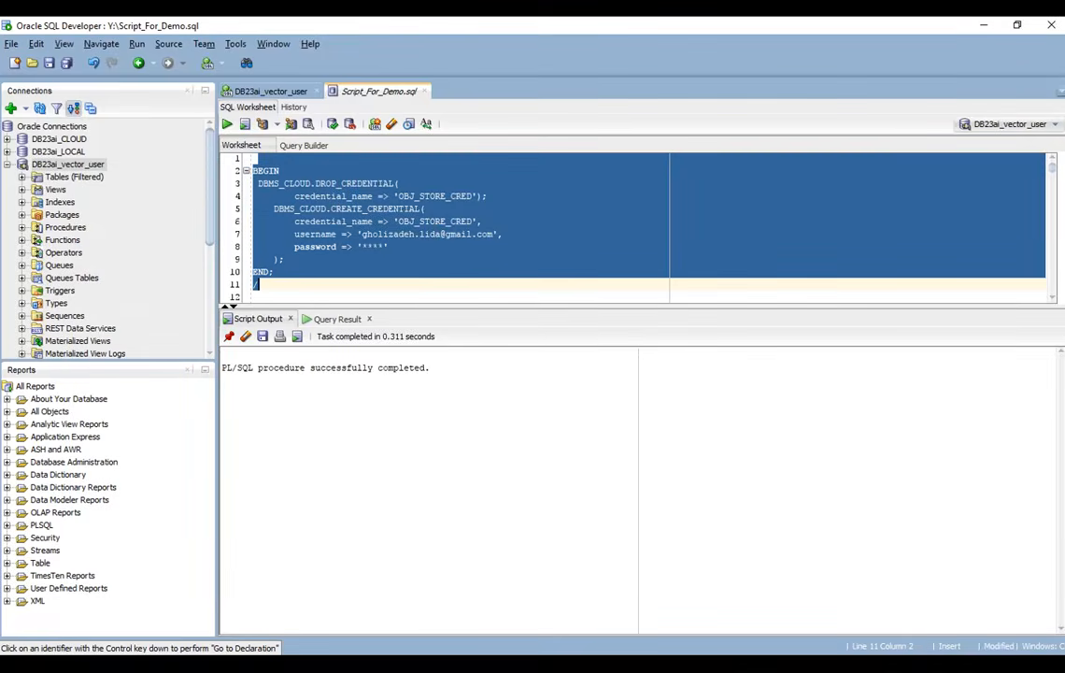
double_click(436, 197)
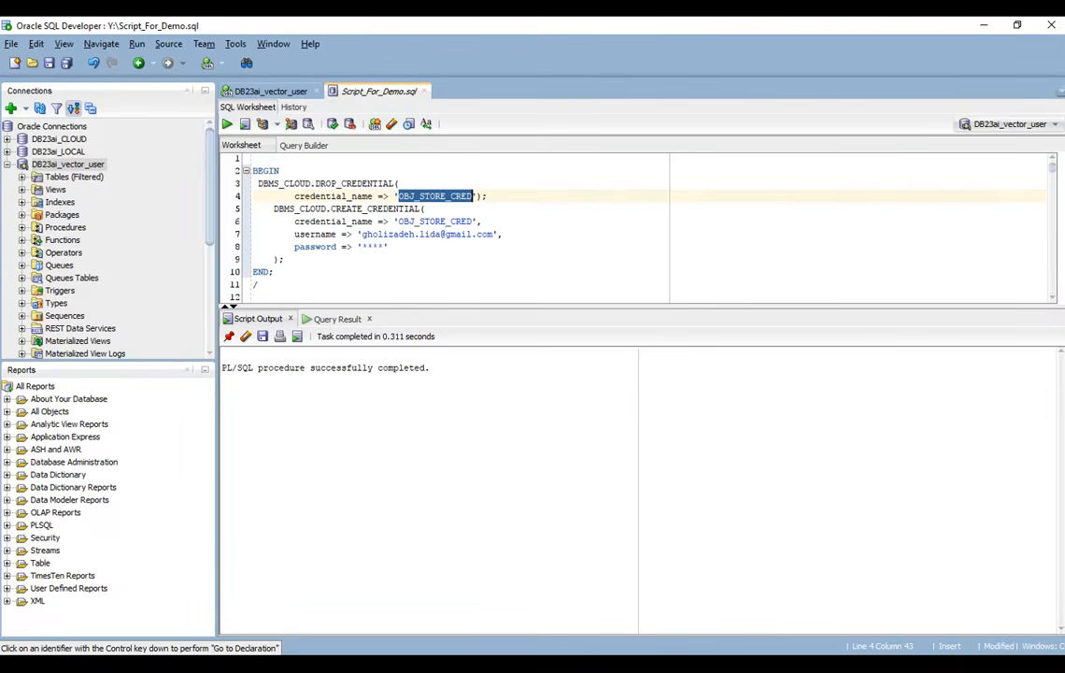
left_click_drag(284, 234, 388, 247)
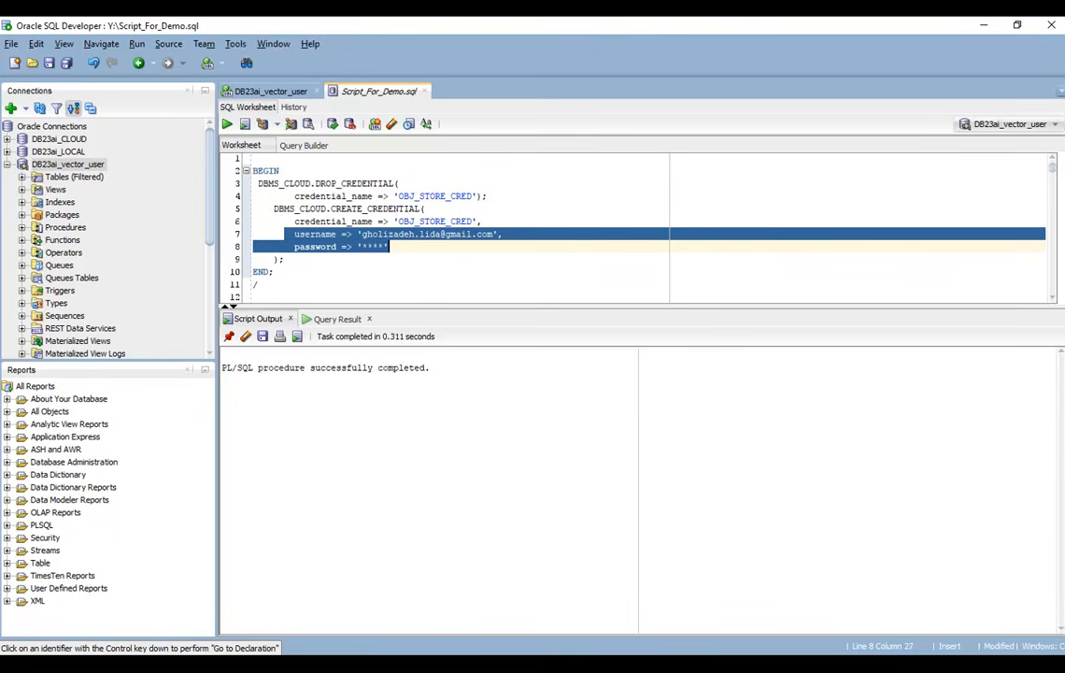
- Run the SELECT query on user_mining_models to look up the model name, algorithm and mining function of MY_MODEL
scroll(635, 224, "down", 2)
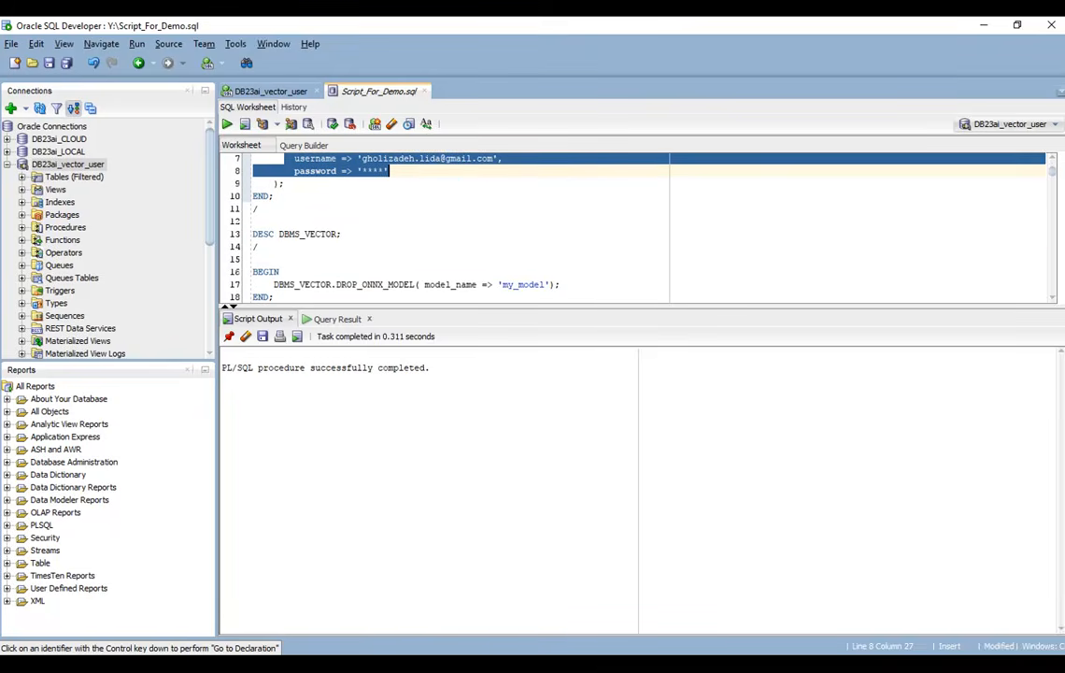
scroll(636, 224, "down", 2)
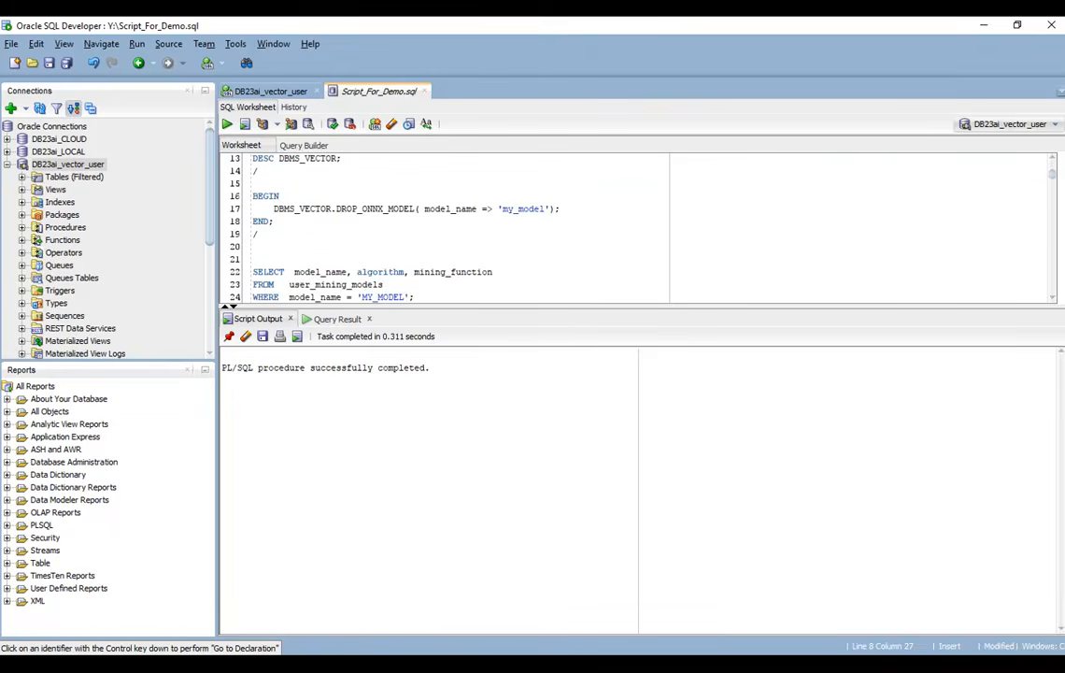
scroll(636, 224, "down", 1)
left_click_drag(253, 222, 268, 284)
key("ctrl+Return")
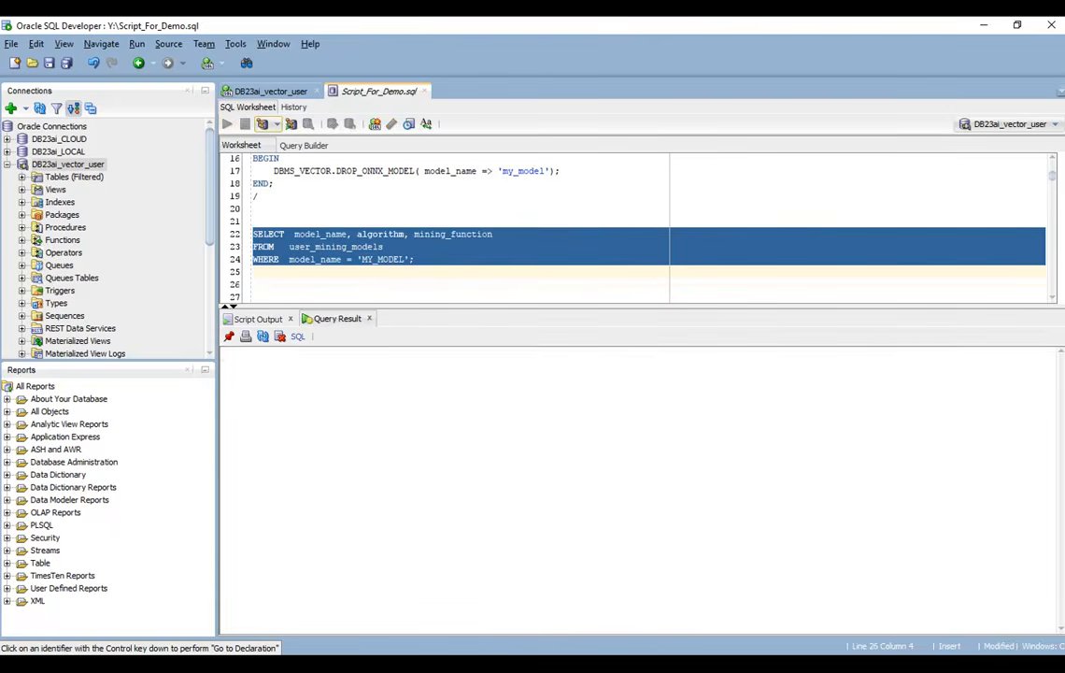
- Run the DBMS_VECTOR.DROP_ONNX_MODEL block to drop the existing model my_model
scroll(636, 228, "up", 2)
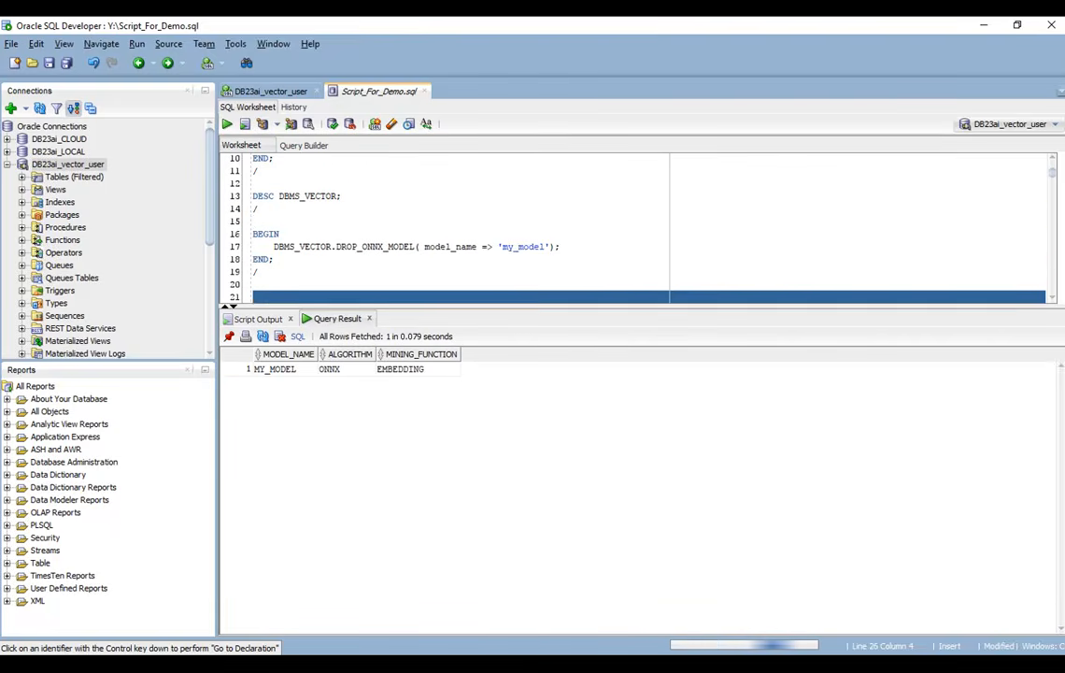
left_click_drag(253, 221, 264, 272)
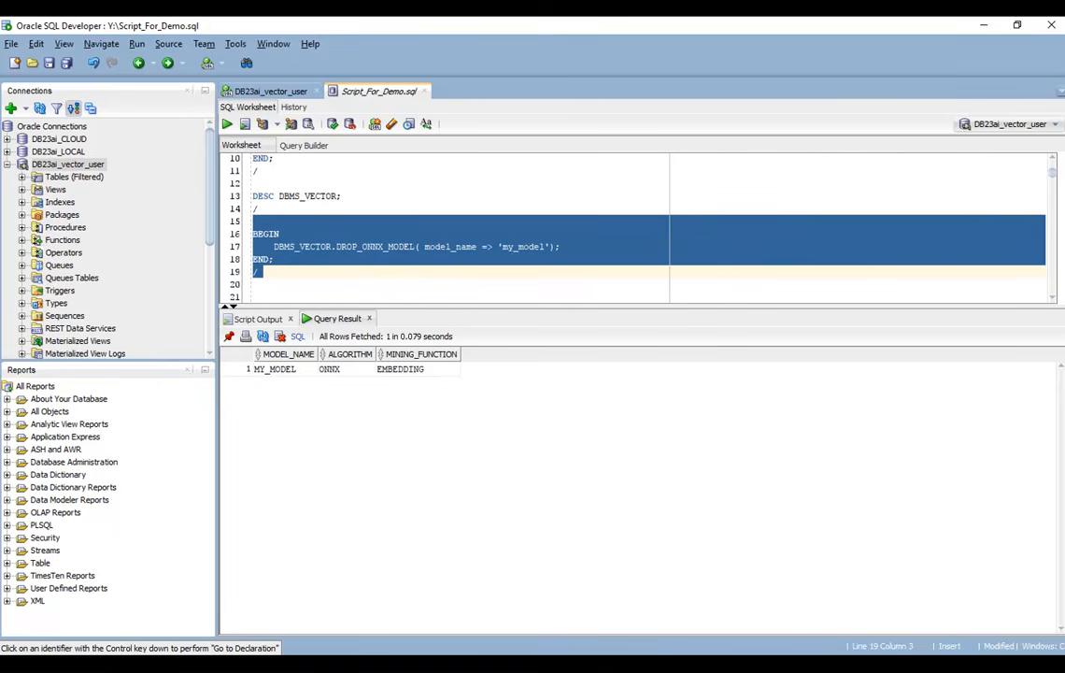
left_click(227, 124)
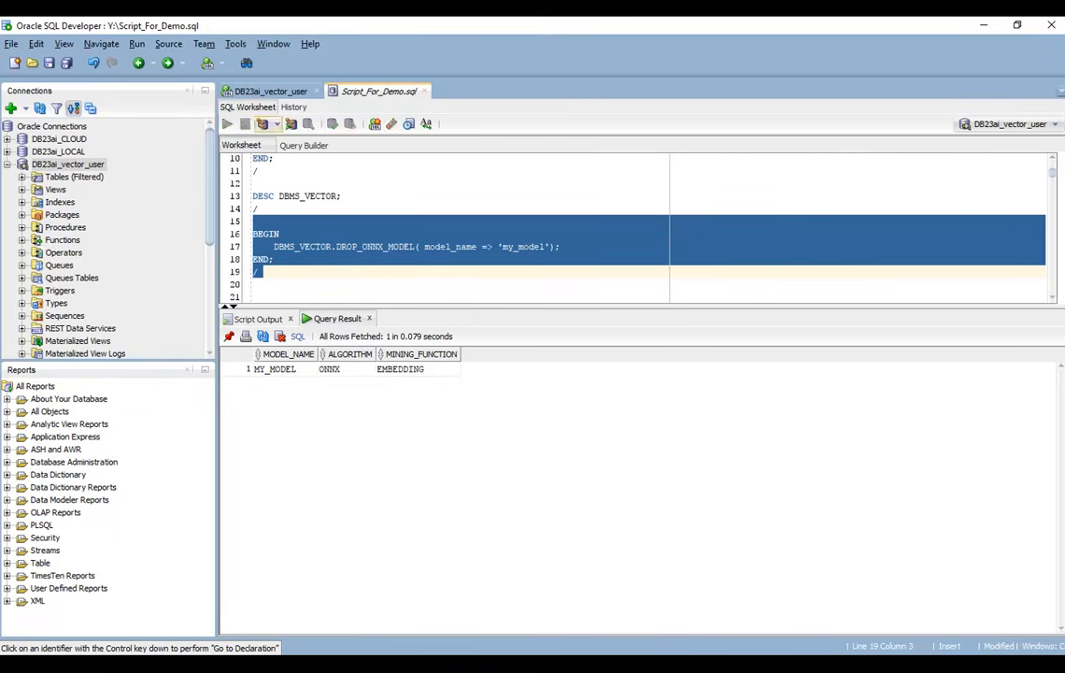
- Rerun the user_mining_models query for MY_MODEL to check whether the model still exists
scroll(449, 229, "down", 2)
left_click(255, 222)
left_click_drag(254, 222, 258, 271)
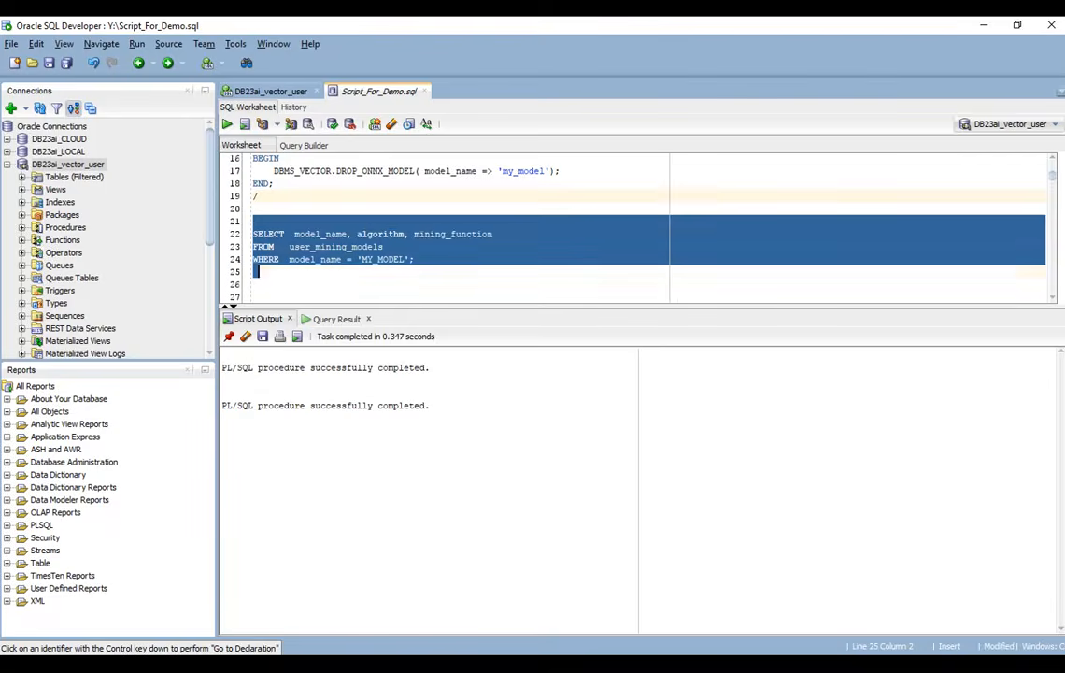
key("ctrl+Return")
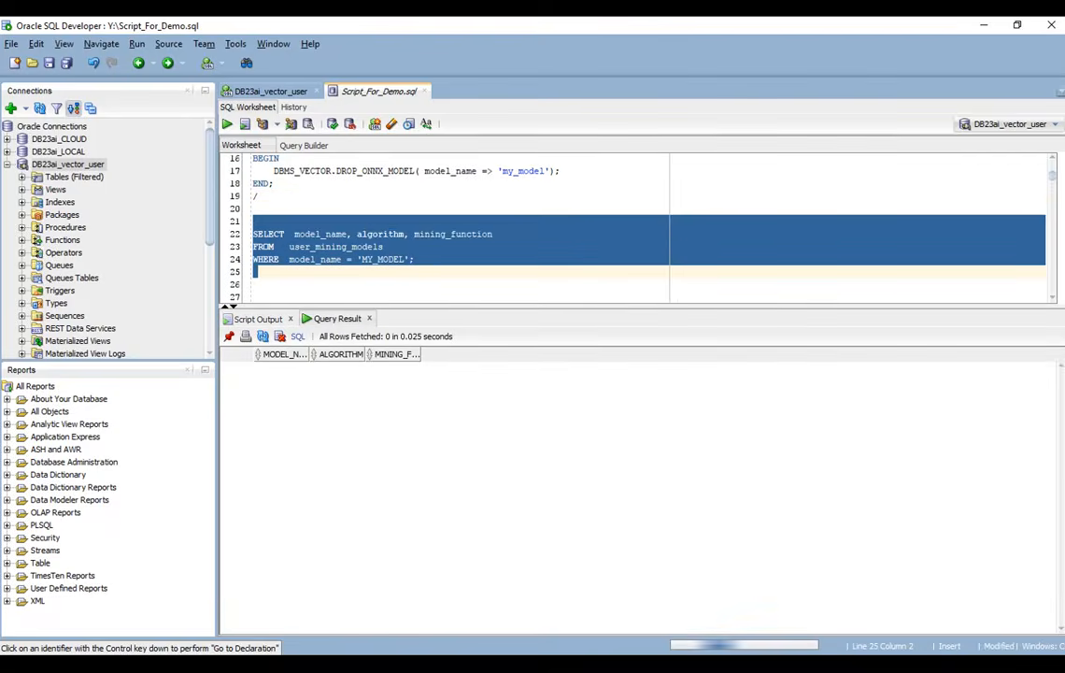
- Examine the DBMS_VECTOR.LOAD_ONNX_MODEL_CLOUD block's model name, credential and URI parameters, comparing the credential with the CREATE_CREDENTIAL block
scroll(636, 229, "down", 3)
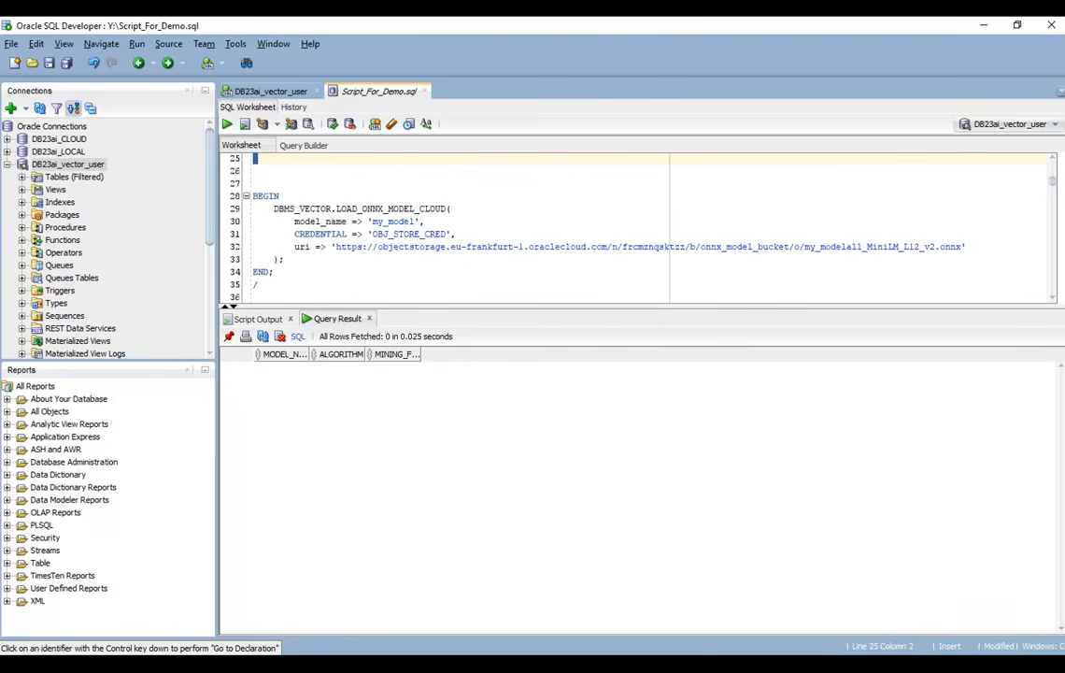
double_click(390, 208)
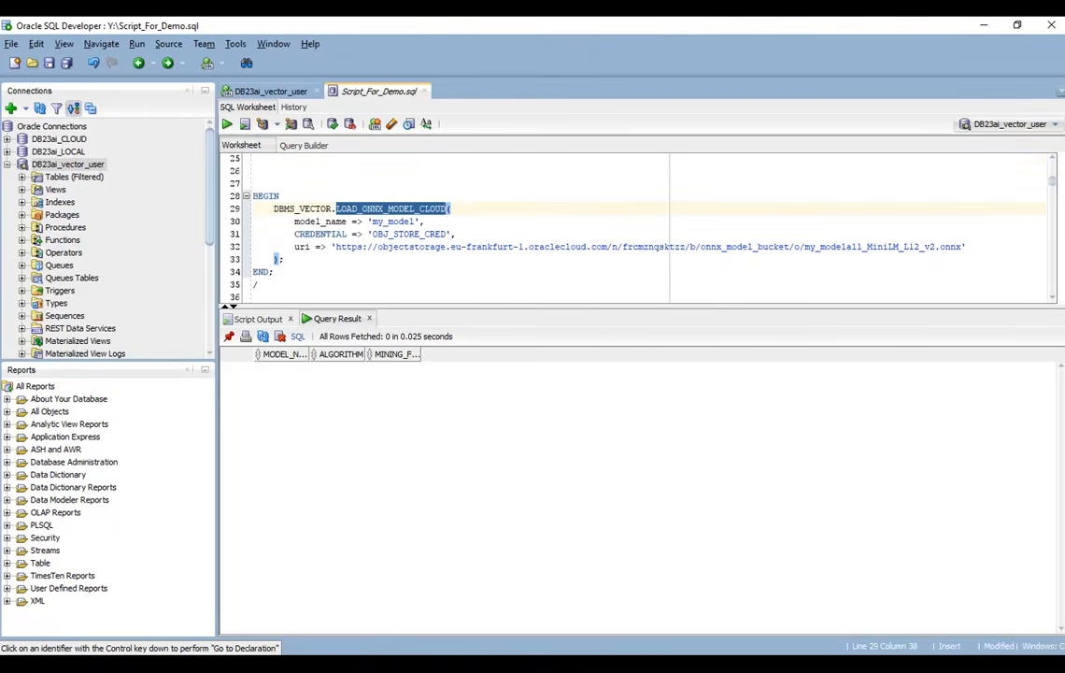
double_click(320, 221)
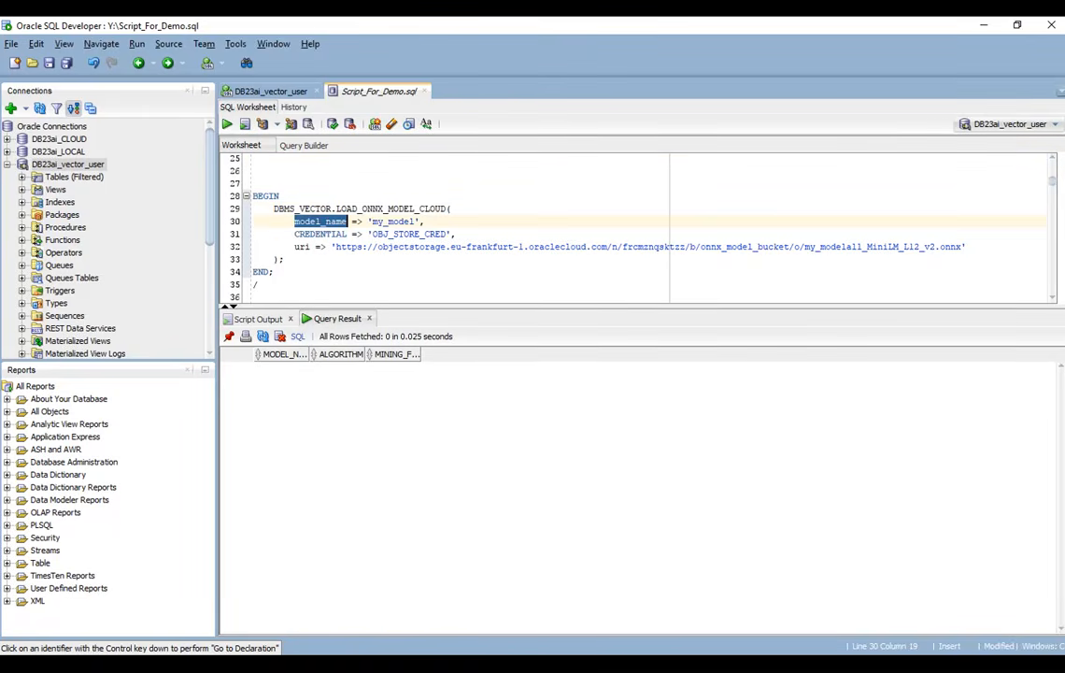
left_click_drag(290, 233, 306, 246)
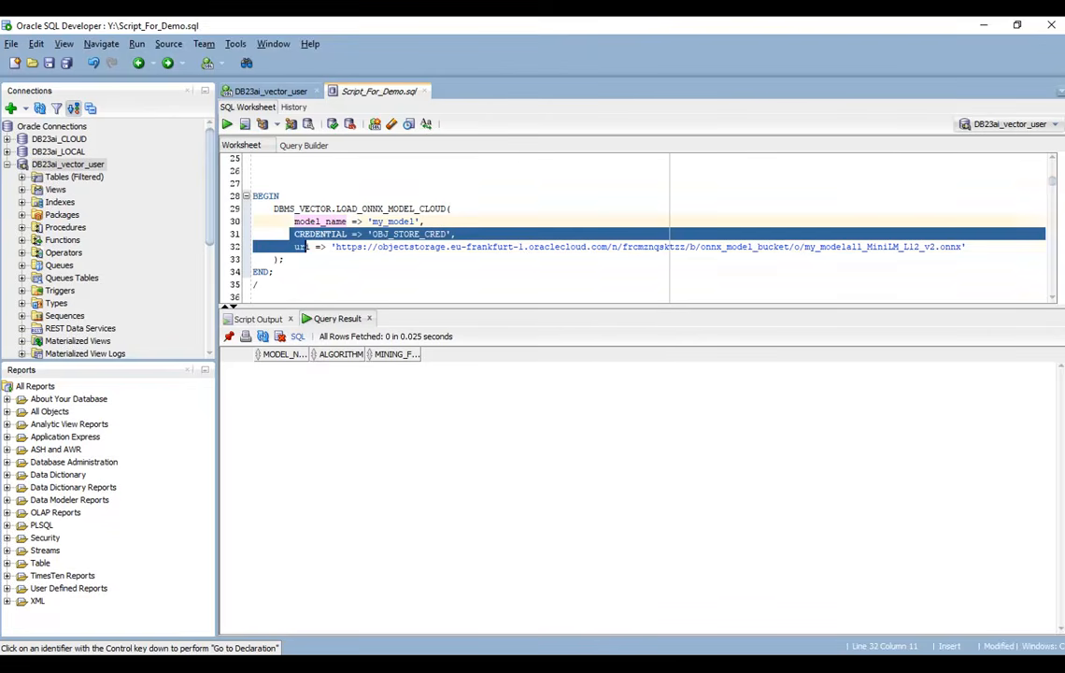
scroll(306, 247, "up", 1)
scroll(304, 284, "up", 6)
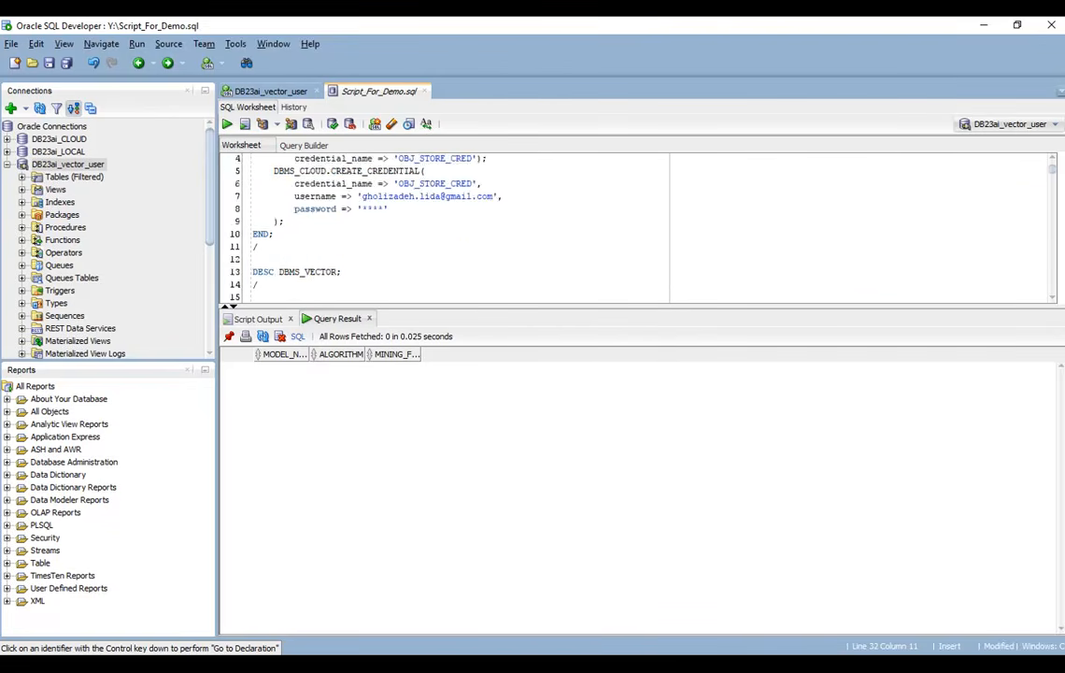
scroll(301, 284, "down", 6)
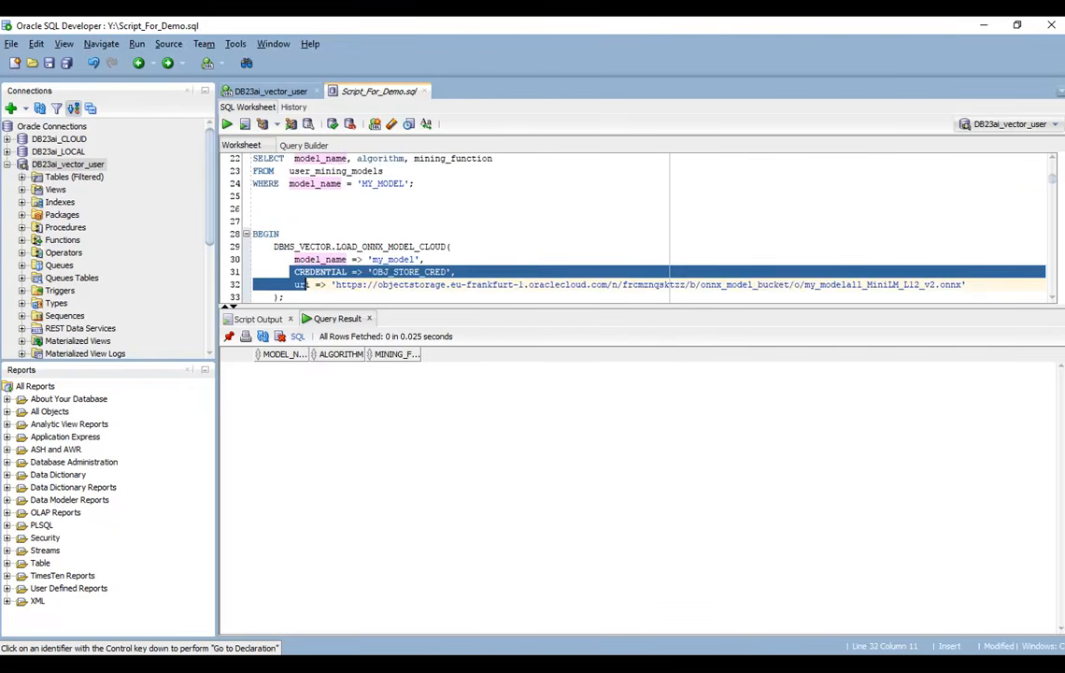
left_click(311, 284)
scroll(310, 284, "down", 1)
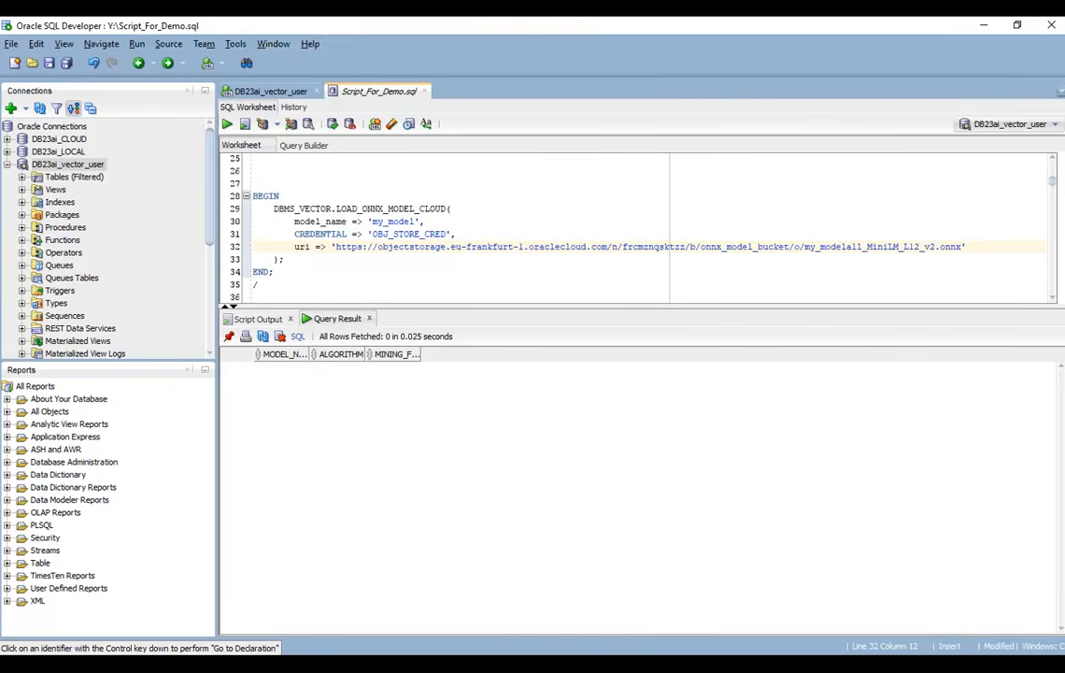
- Run the DBMS_VECTOR.LOAD_ONNX_MODEL_CLOUD block to load my_model from the object storage URI with credential OBJ_STORE_CRED
key("alt+Tab")
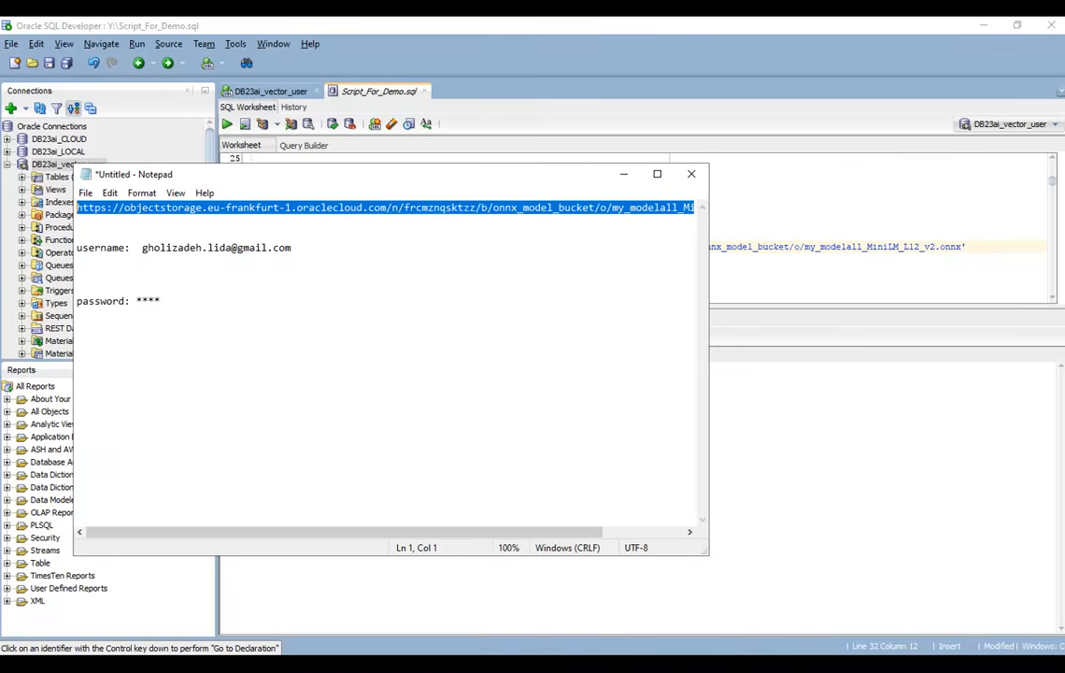
left_click(794, 259)
left_click_drag(253, 184, 265, 284)
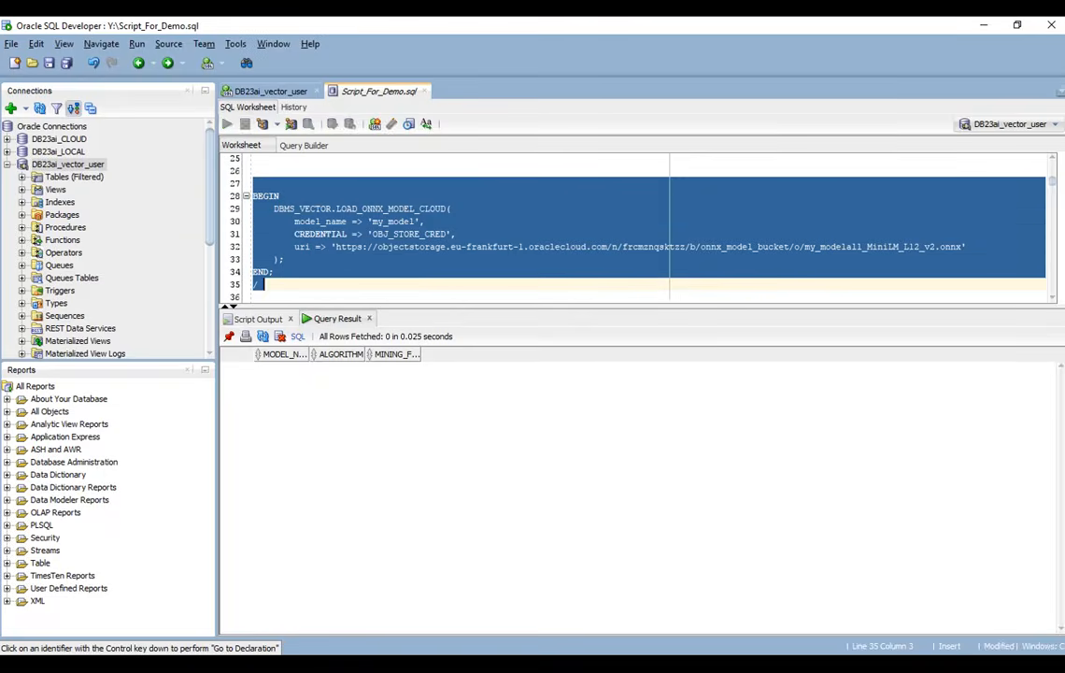
key("F5")
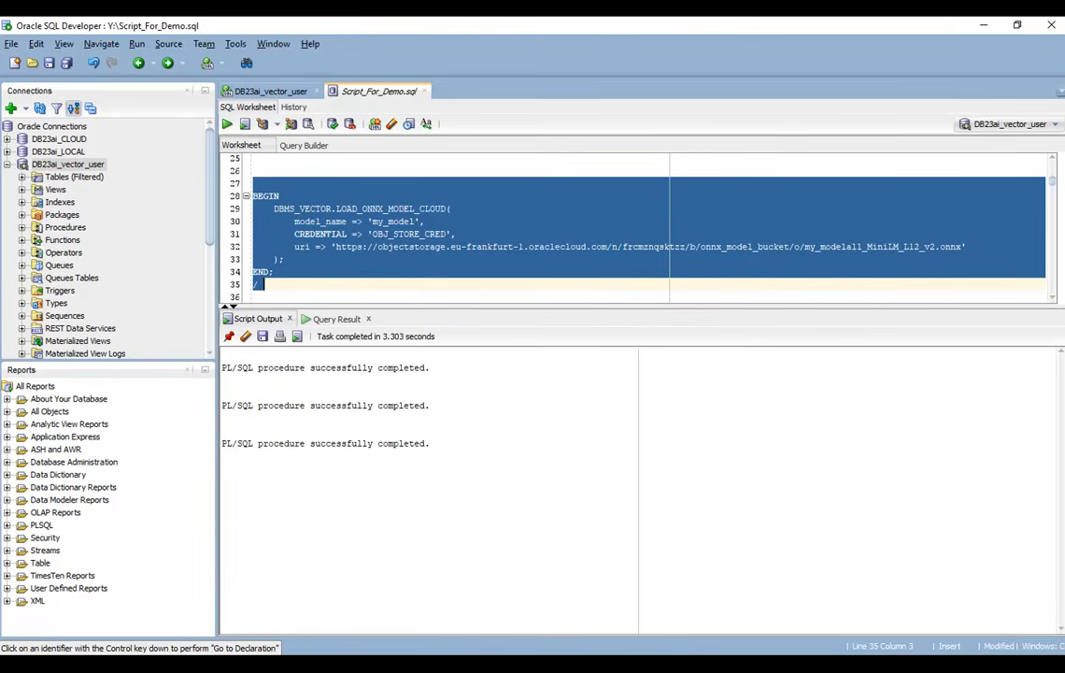
- Enlarge the worksheet and examine the VECTOR_EMBEDDING syntax comment, comparing its model name and input value with the 'Hello World' query below it
left_click_drag(639, 307, 639, 372)
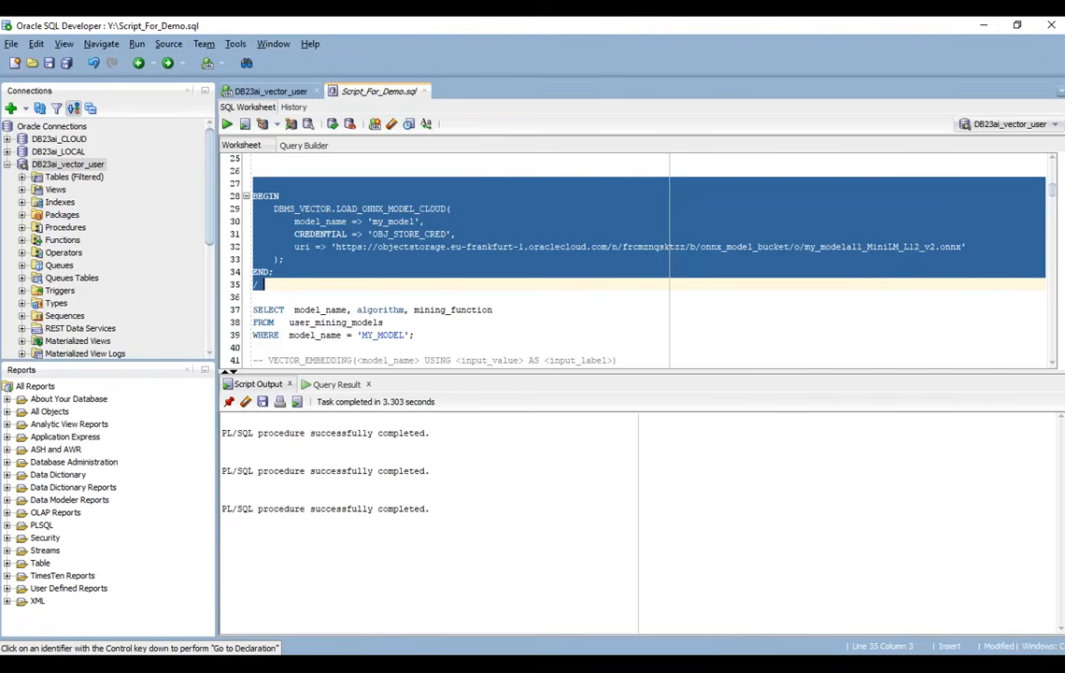
scroll(635, 253, "down", 2)
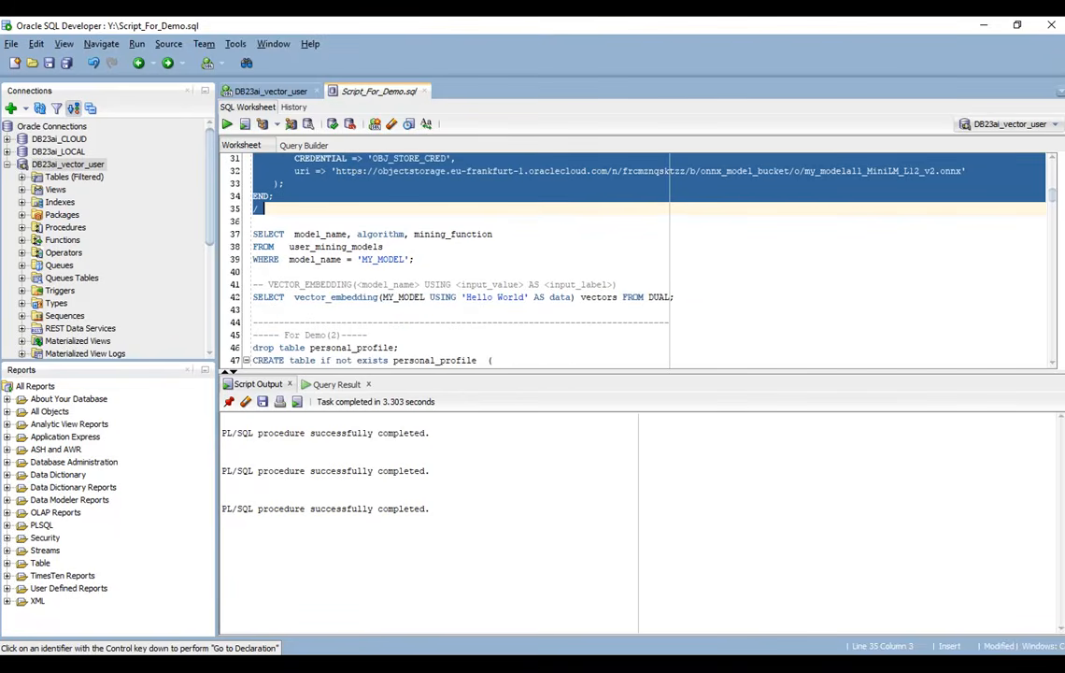
left_click_drag(254, 309, 253, 297)
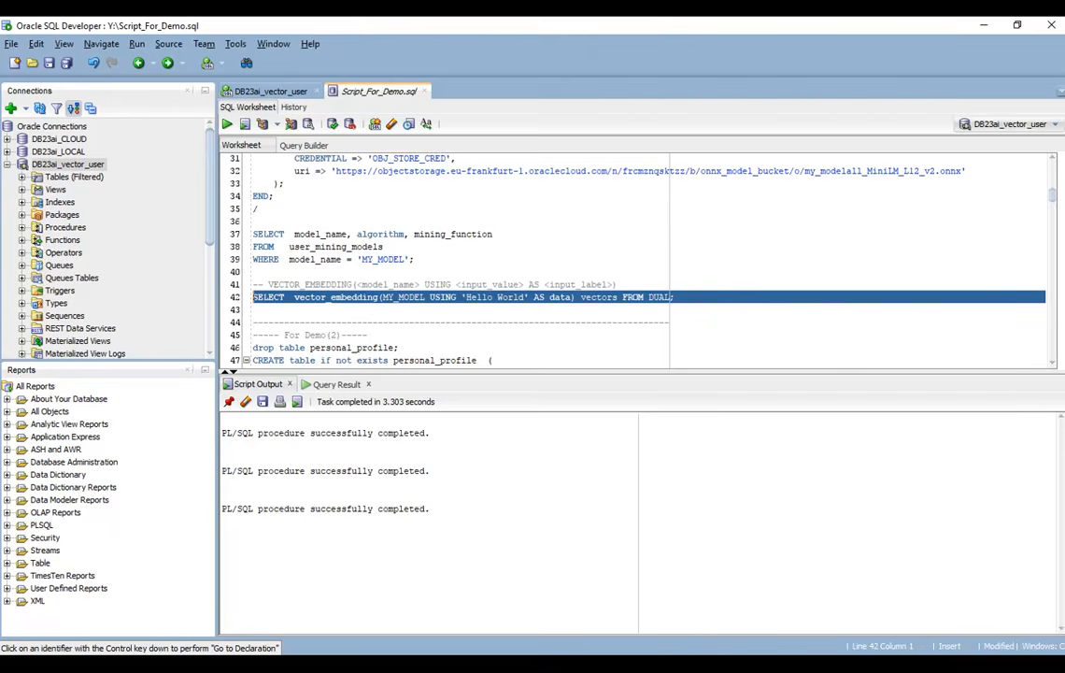
left_click_drag(268, 284, 617, 284)
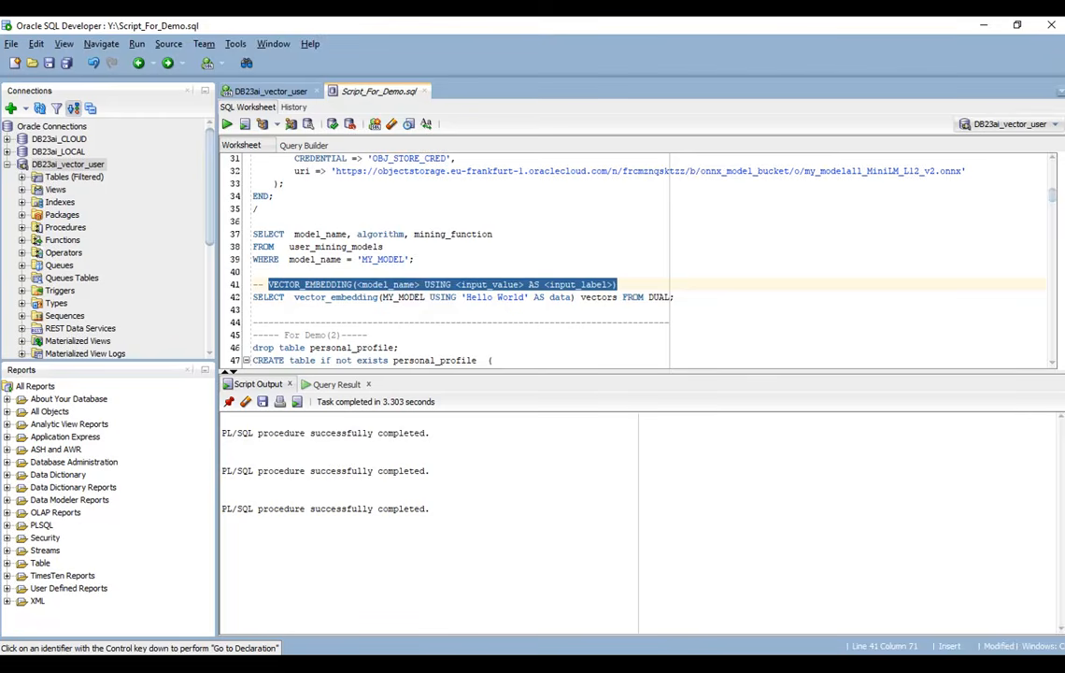
double_click(387, 284)
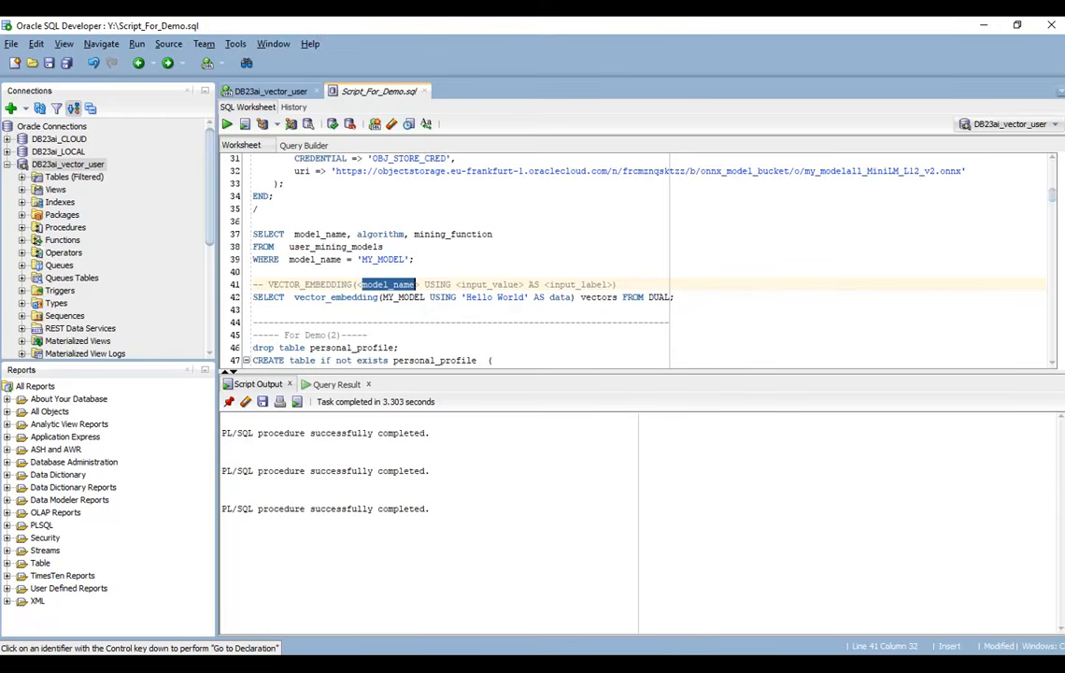
left_click_drag(456, 284, 530, 284)
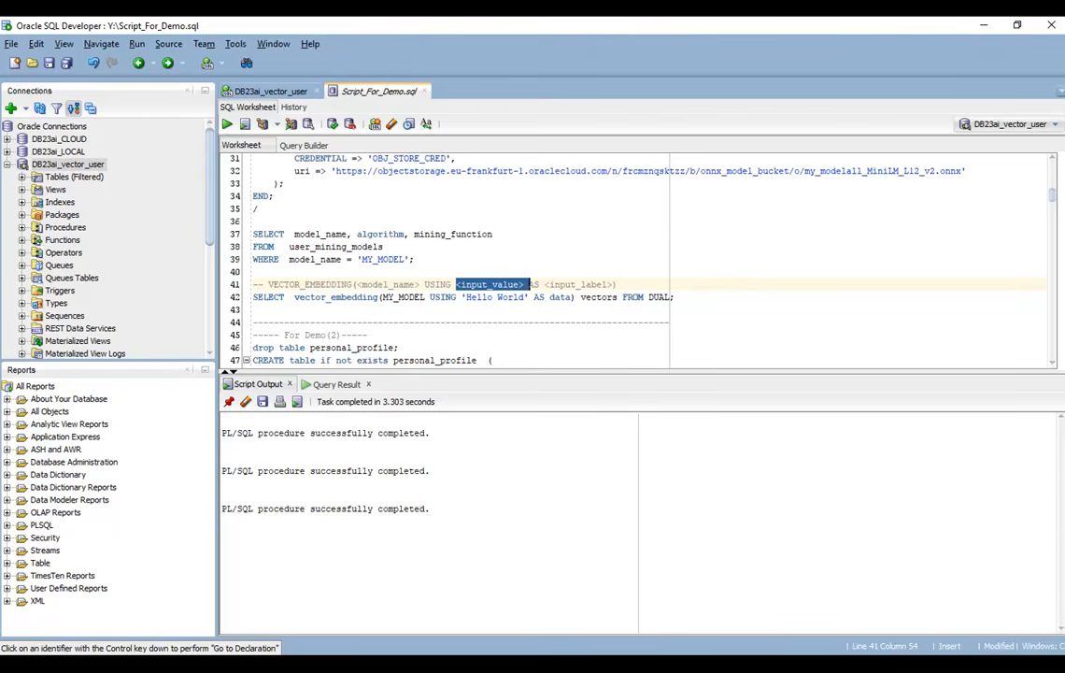
left_click_drag(466, 298, 525, 297)
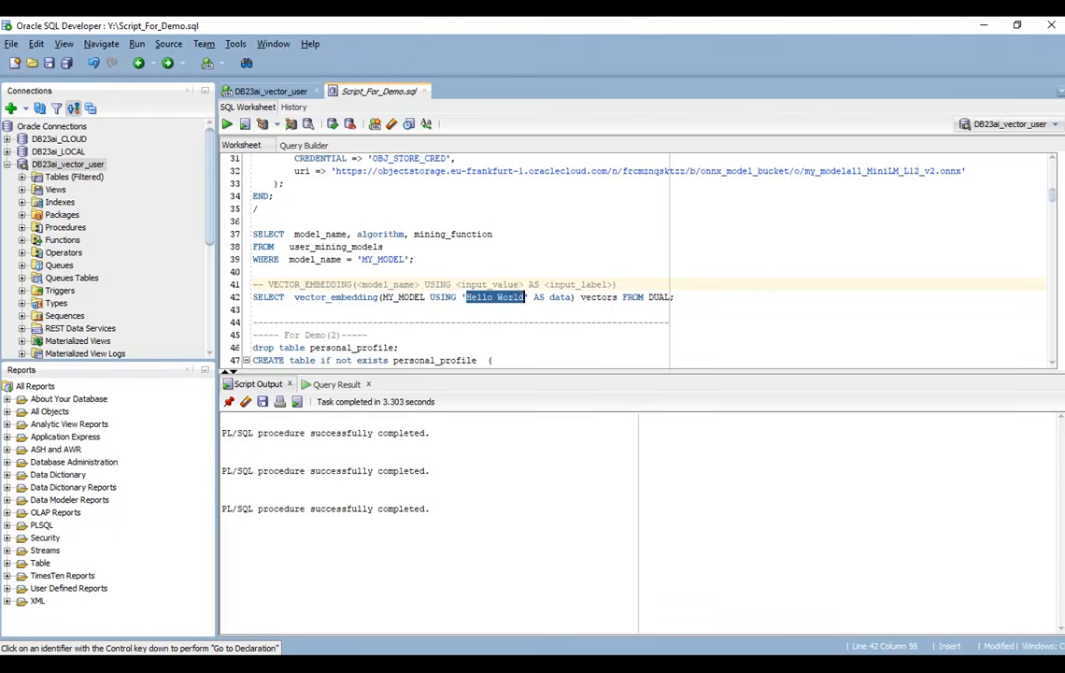
- Run the vector_embedding SELECT on DUAL to embed 'Hello World' with MY_MODEL, and inspect the first values of the returned vector
left_click_drag(618, 284, 671, 322)
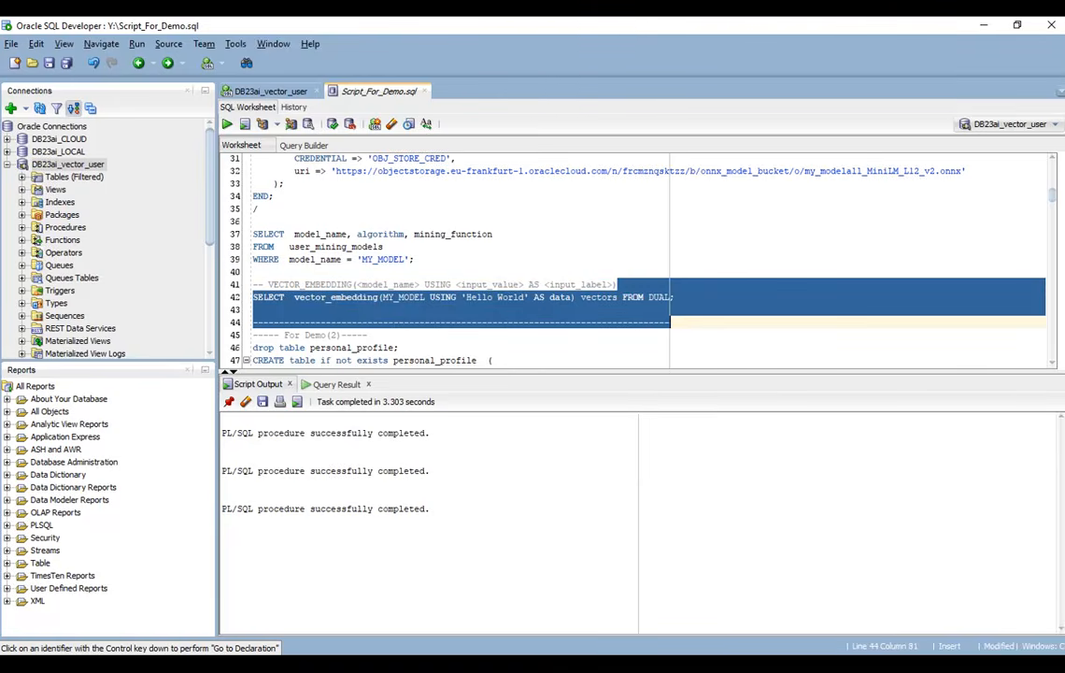
left_click(671, 309)
key("shift+Up")
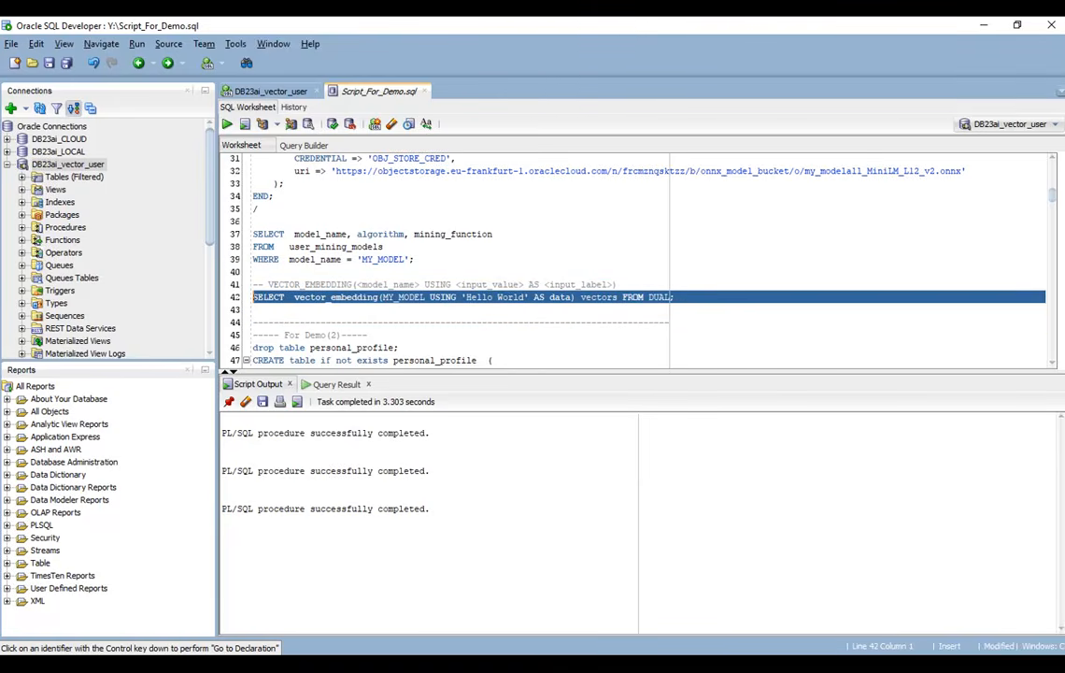
key("ctrl+Return")
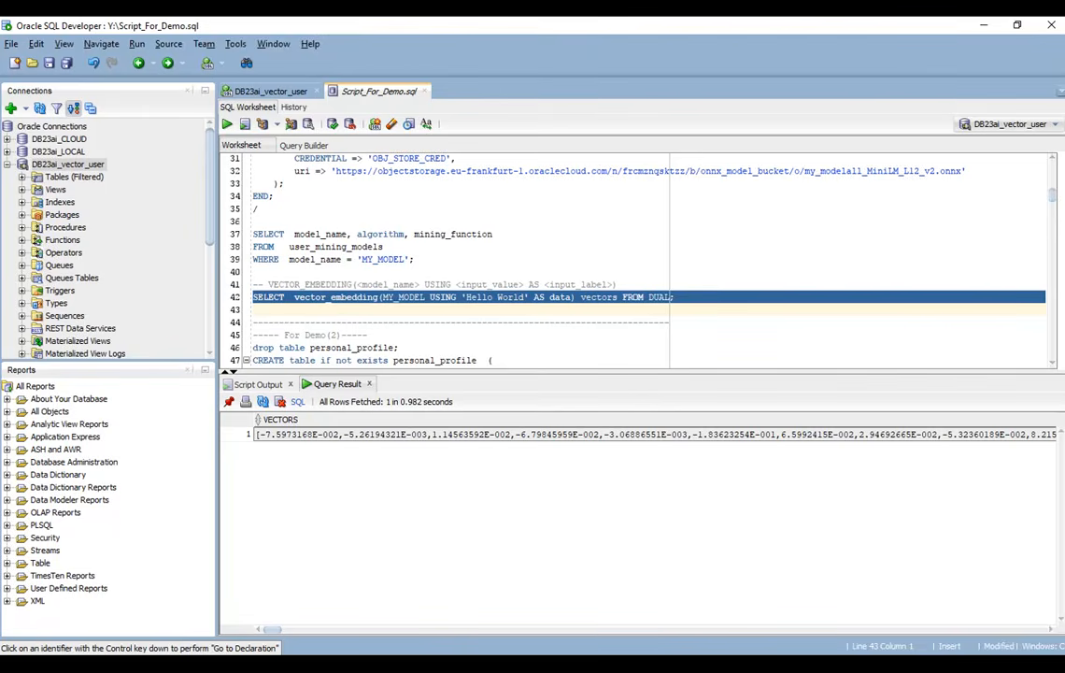
double_click(293, 435)
double_click(341, 435)
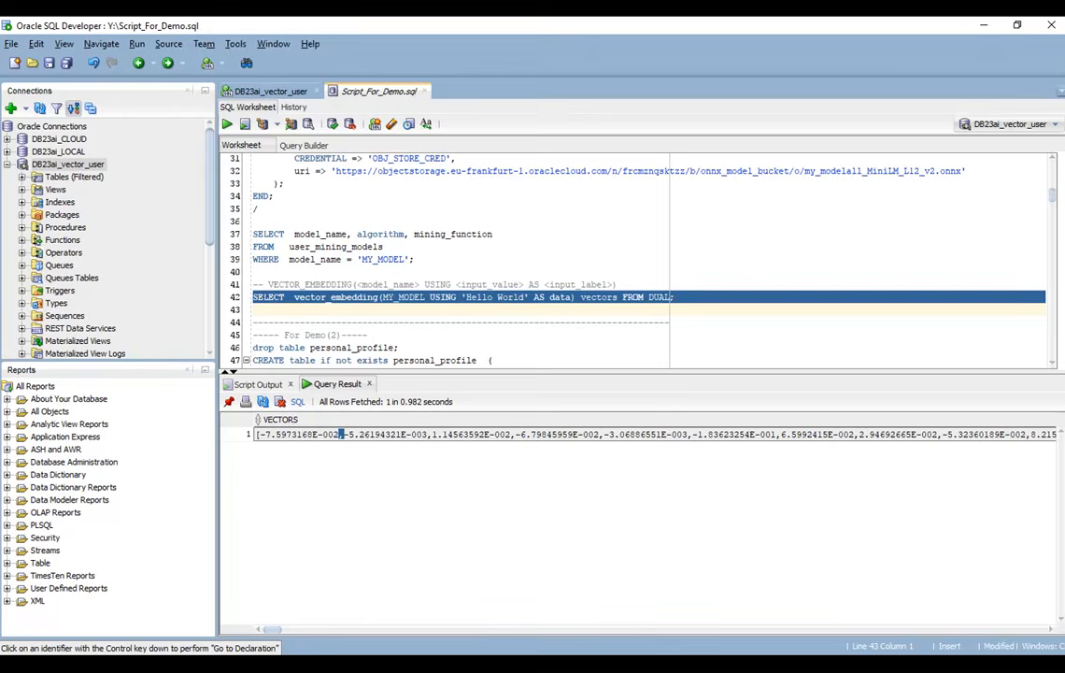